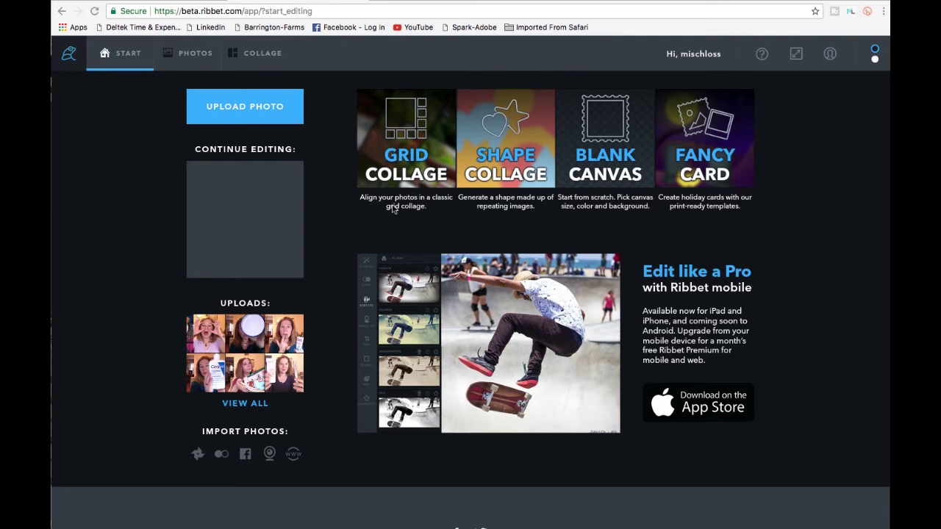
- Start a new grid collage without saving the previous one, and collapse the photo basket
left_click(415, 173)
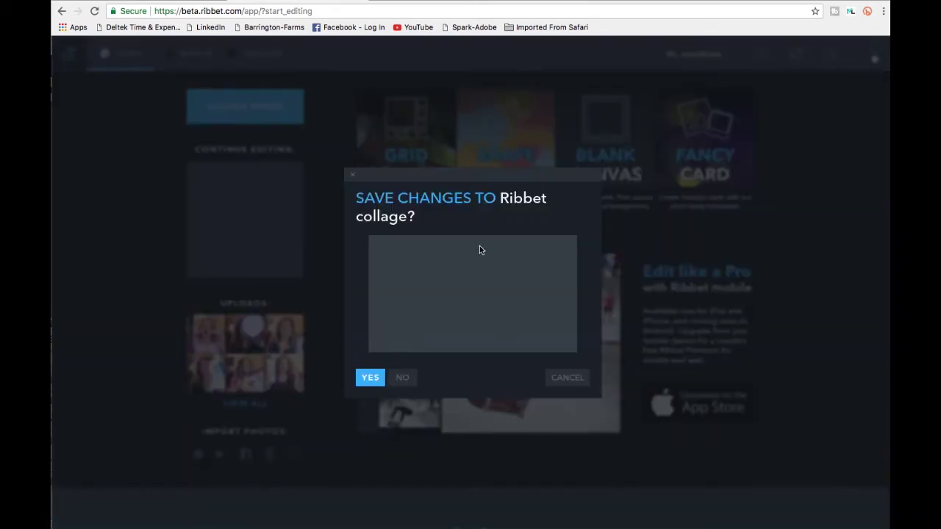
left_click(402, 379)
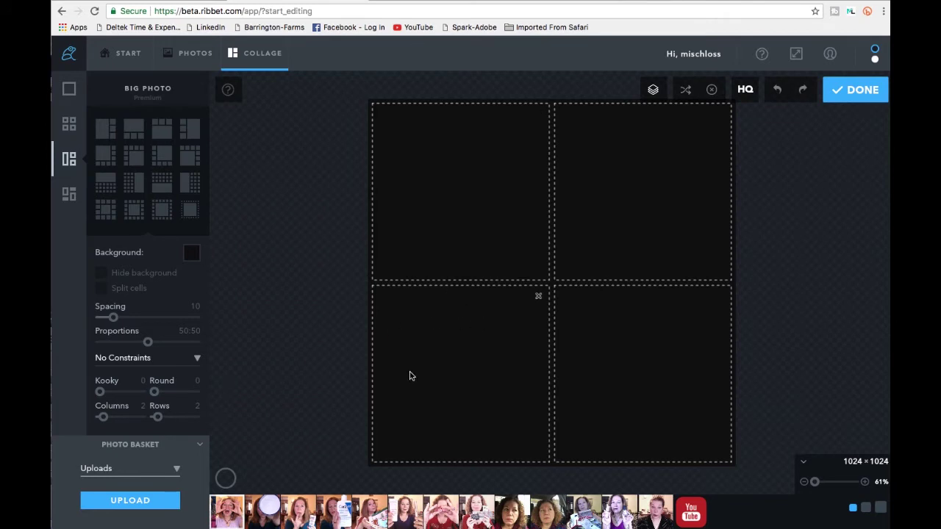
left_click(202, 447)
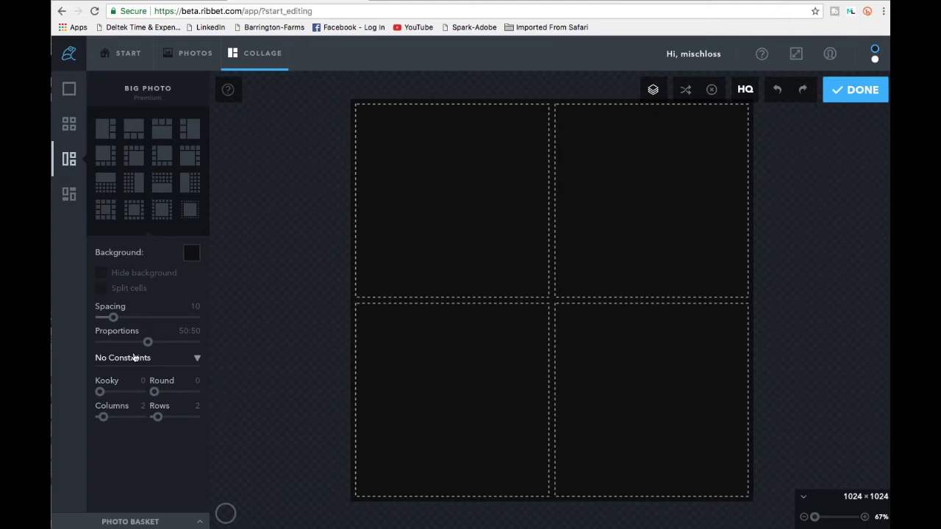
- Constrain the collage proportions to 16 x 9
left_click(197, 361)
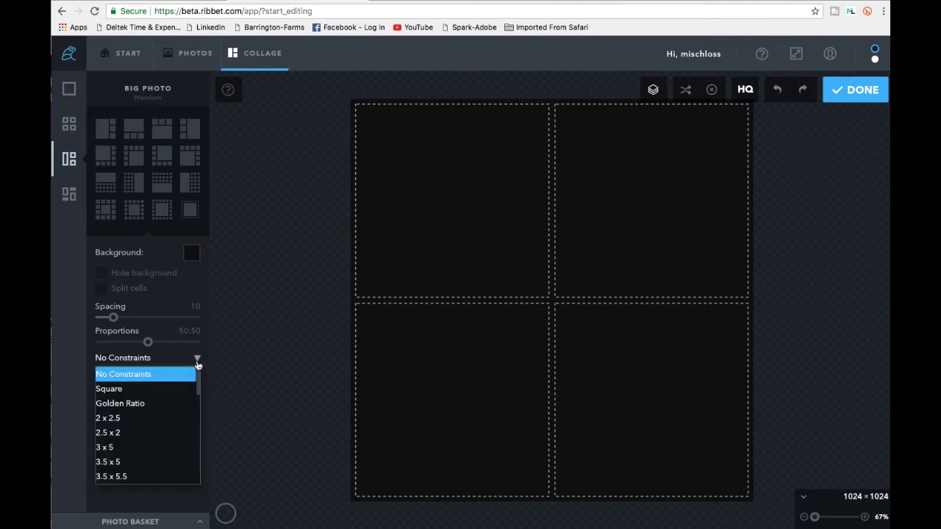
left_click_drag(198, 388, 199, 399)
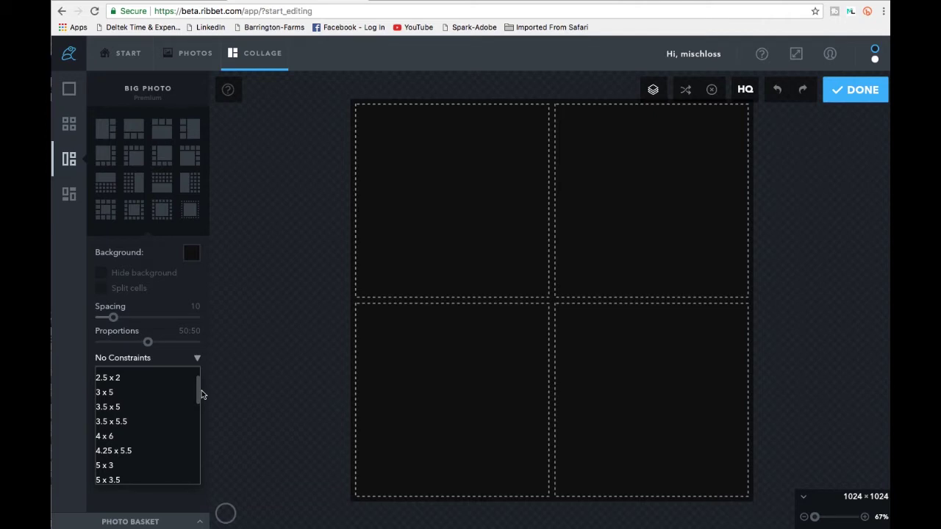
left_click_drag(199, 399, 189, 453)
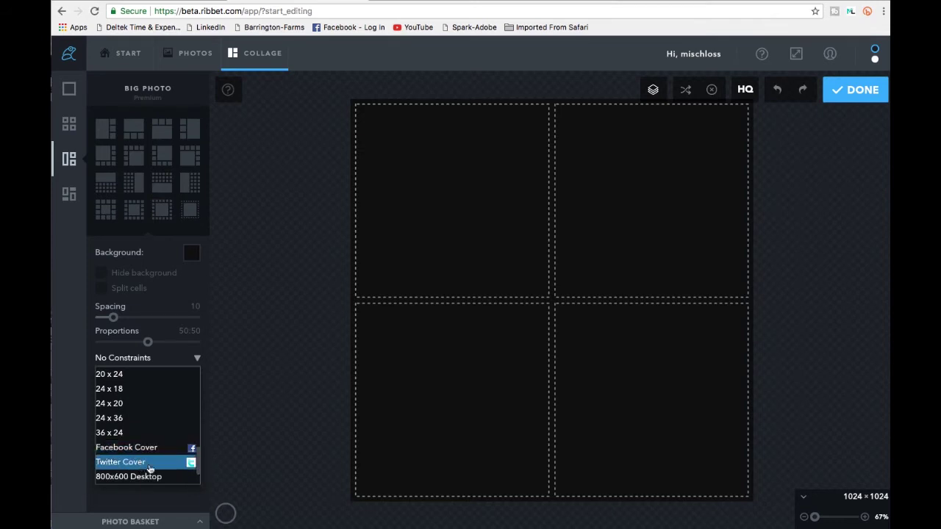
left_click_drag(198, 474, 199, 475)
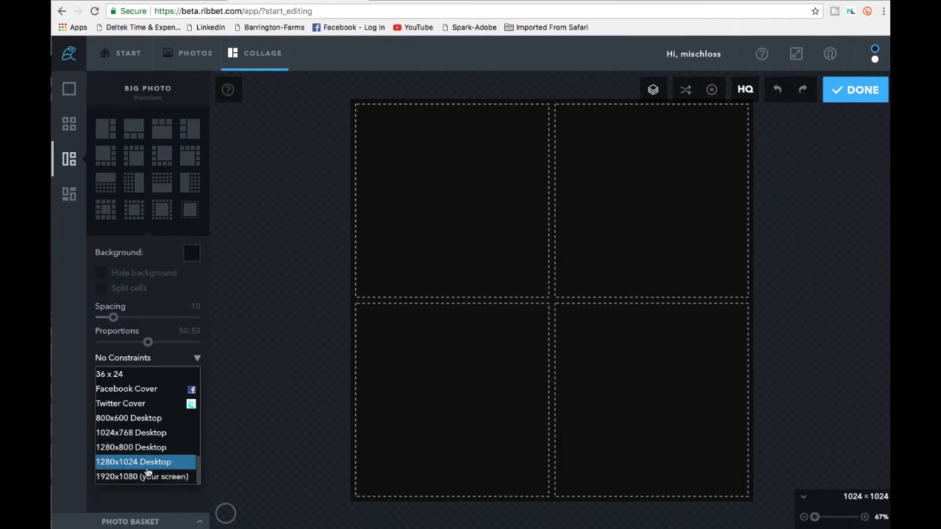
left_click(198, 478)
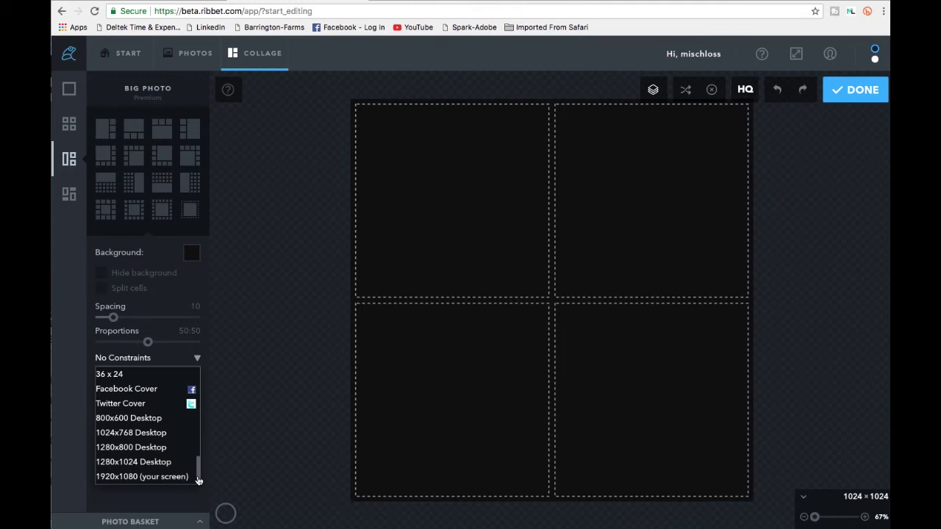
left_click_drag(198, 480, 198, 451)
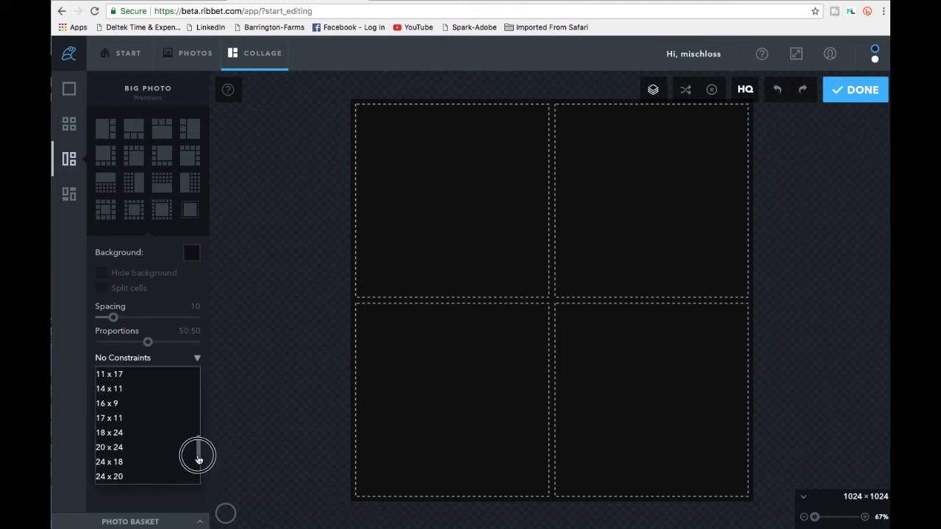
left_click(125, 404)
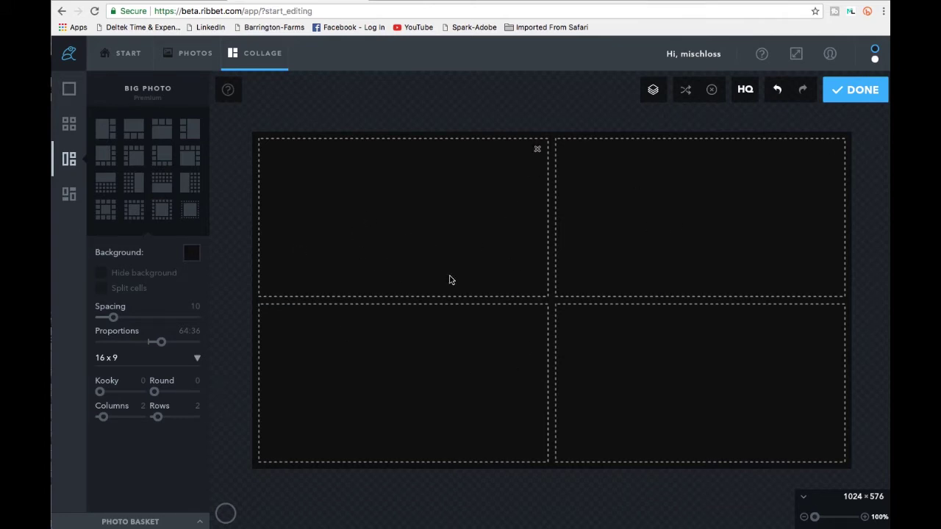
- Try hiding the collage background, restore it, and set the background colour to deep blue
left_click(102, 274)
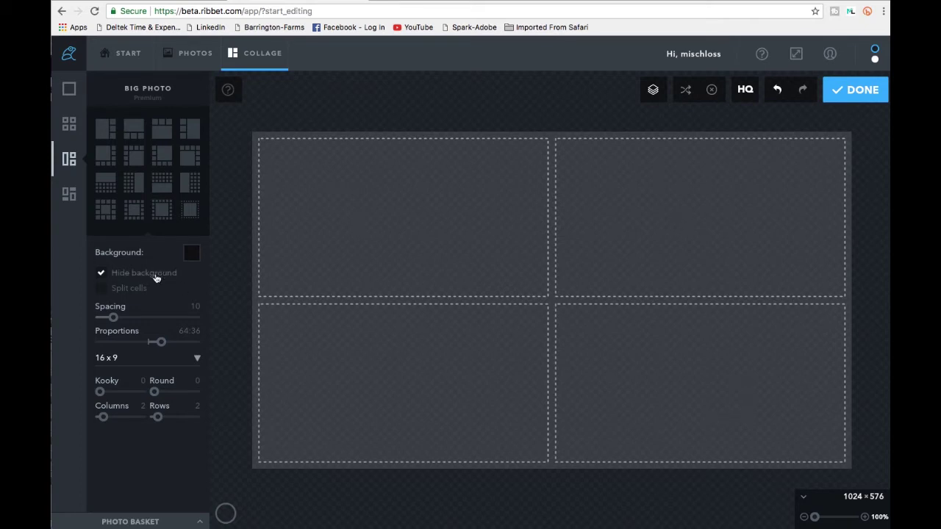
left_click(100, 275)
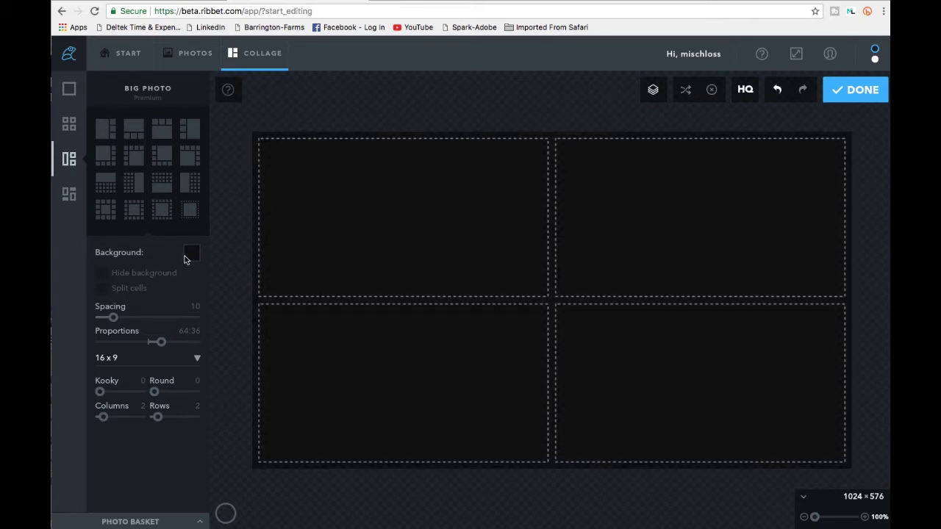
left_click(191, 253)
left_click_drag(226, 281, 252, 298)
left_click_drag(253, 344, 215, 339)
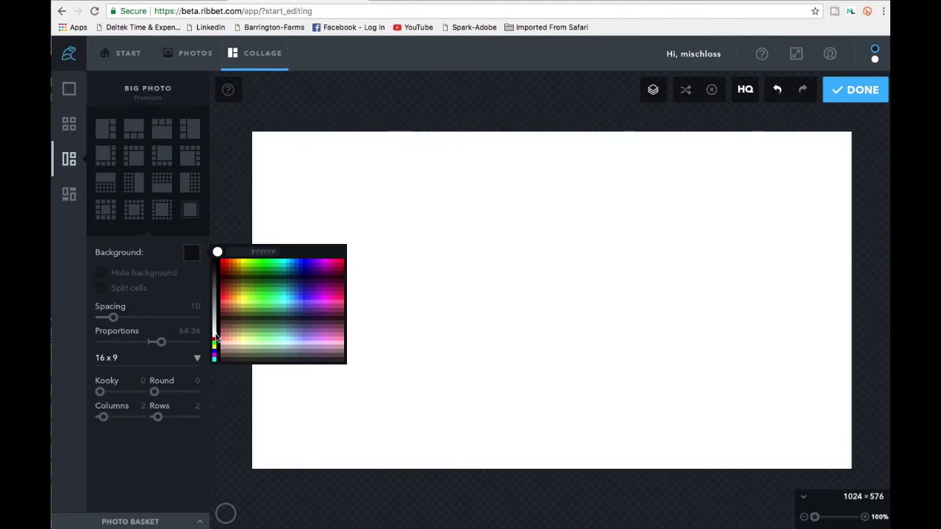
left_click(337, 314)
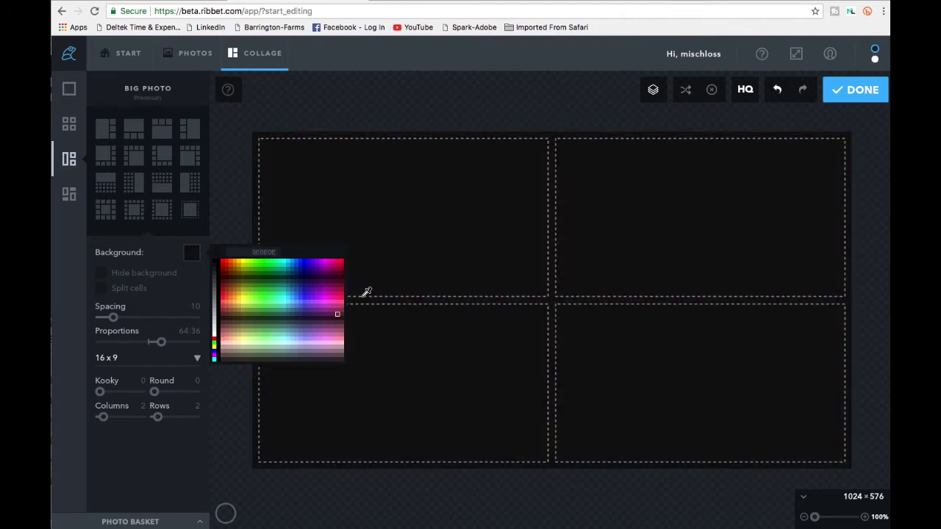
mouse_move(338, 295)
left_mouse_down()
mouse_move(299, 294)
mouse_move(319, 280)
mouse_move(313, 269)
left_mouse_up()
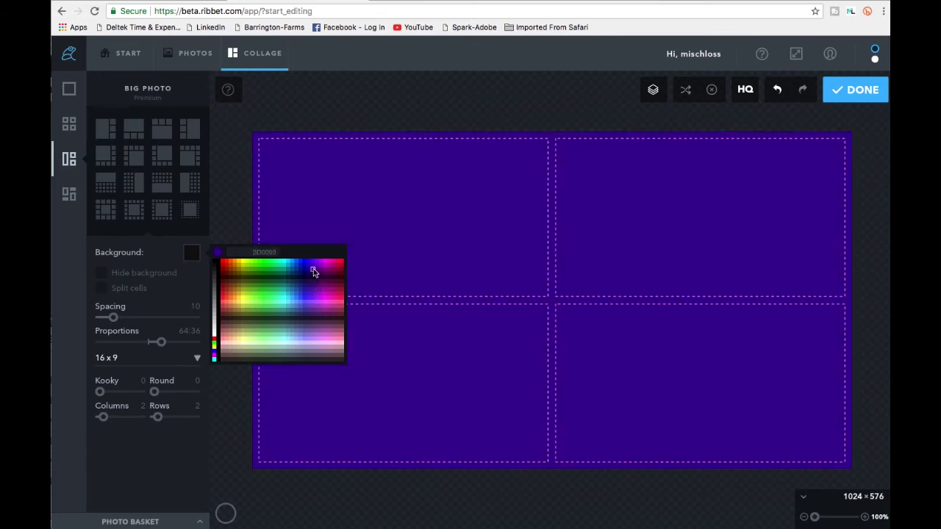
left_click_drag(313, 268, 309, 273)
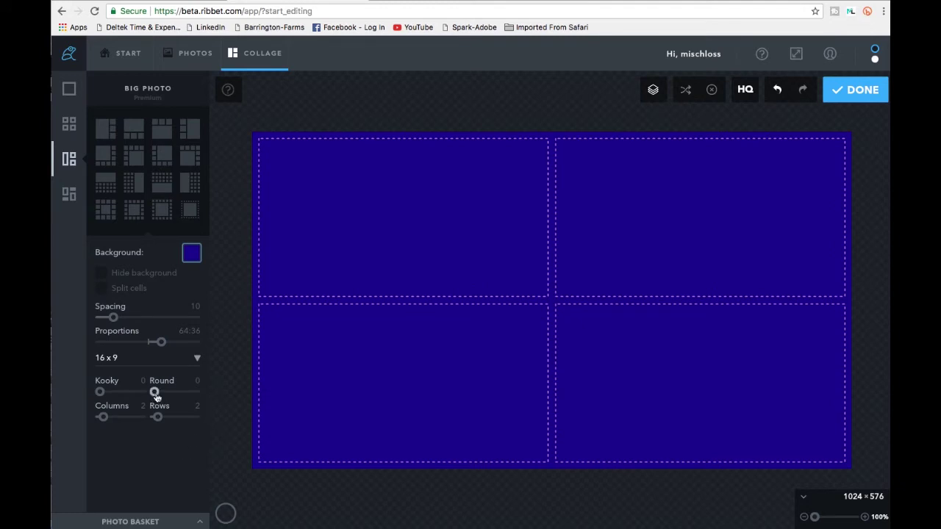
- Set the collage cells' Round value to 1, Kooky to 1 and Rows to 3, with two columns
left_click_drag(156, 396, 159, 395)
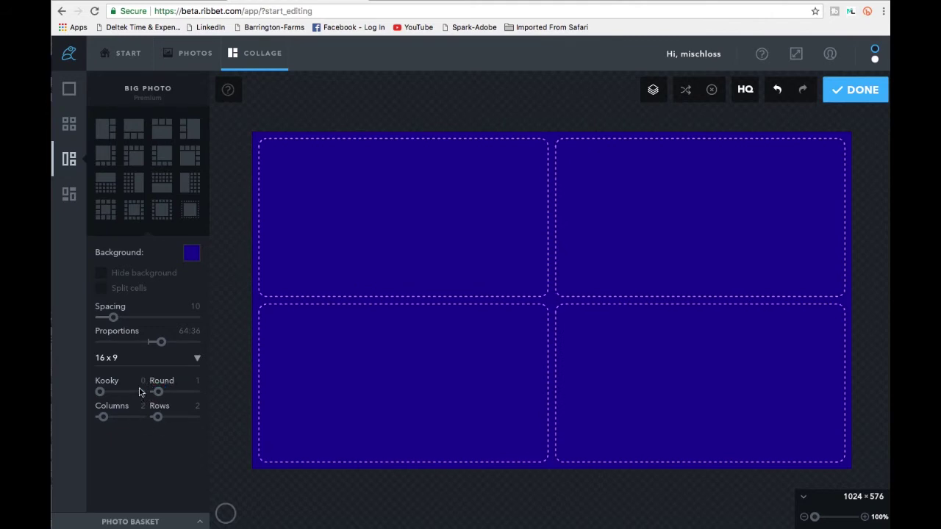
left_click_drag(101, 395, 170, 419)
left_click_drag(108, 417, 102, 417)
left_click_drag(170, 423, 162, 417)
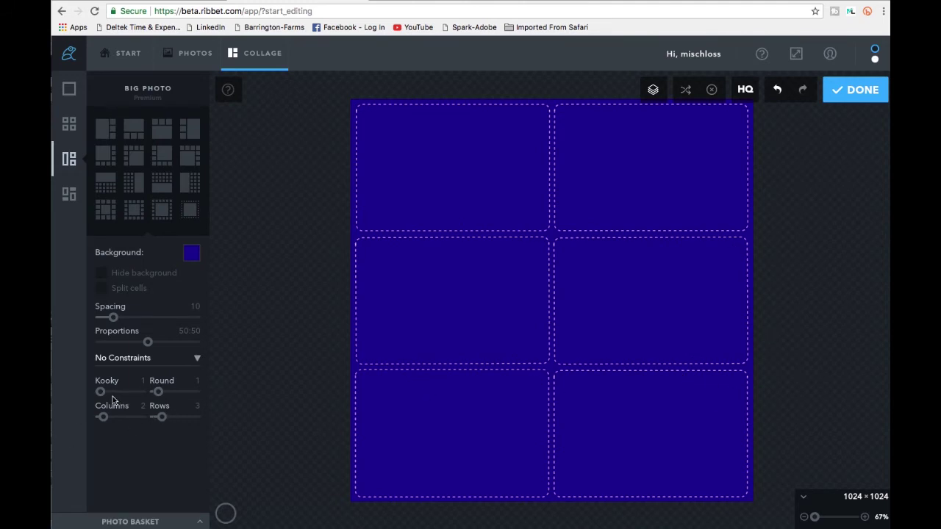
- Try the Big Photo layouts that put the large cell below, right of and left of three small cells
left_click(157, 127)
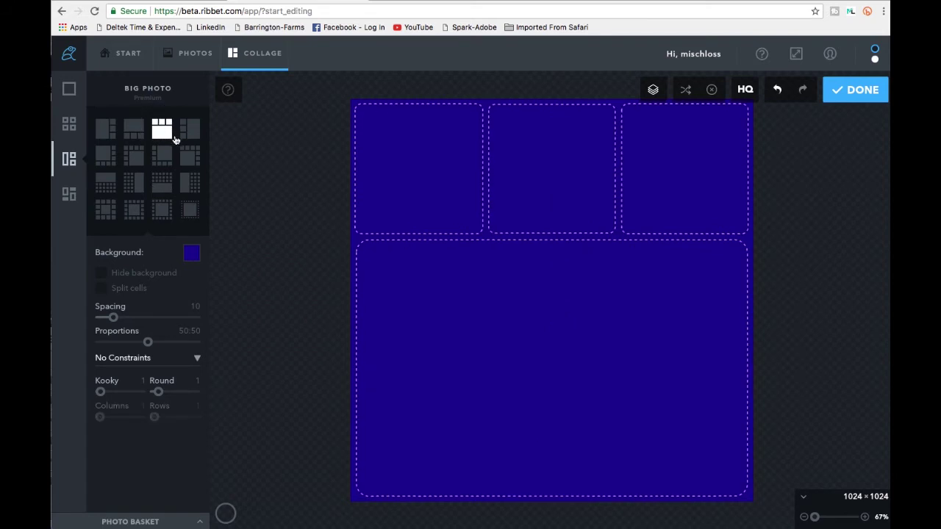
left_click(189, 131)
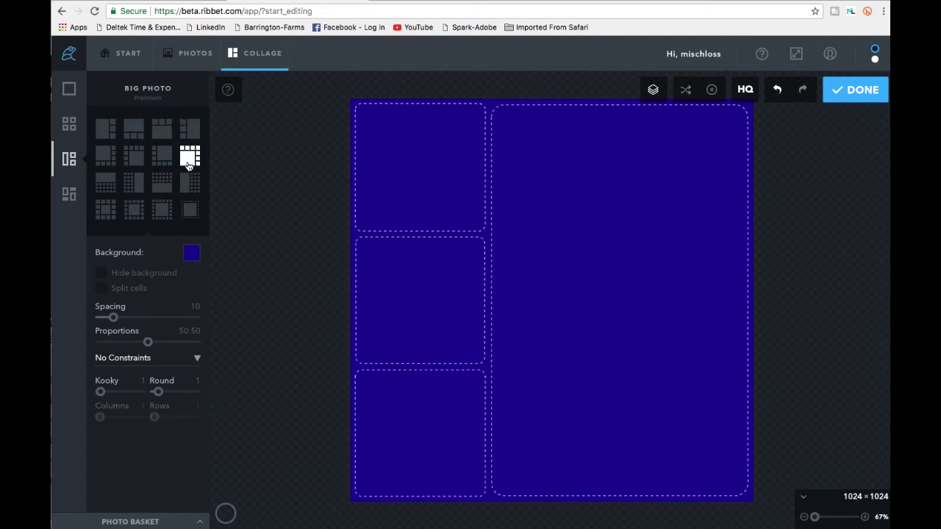
left_click(109, 134)
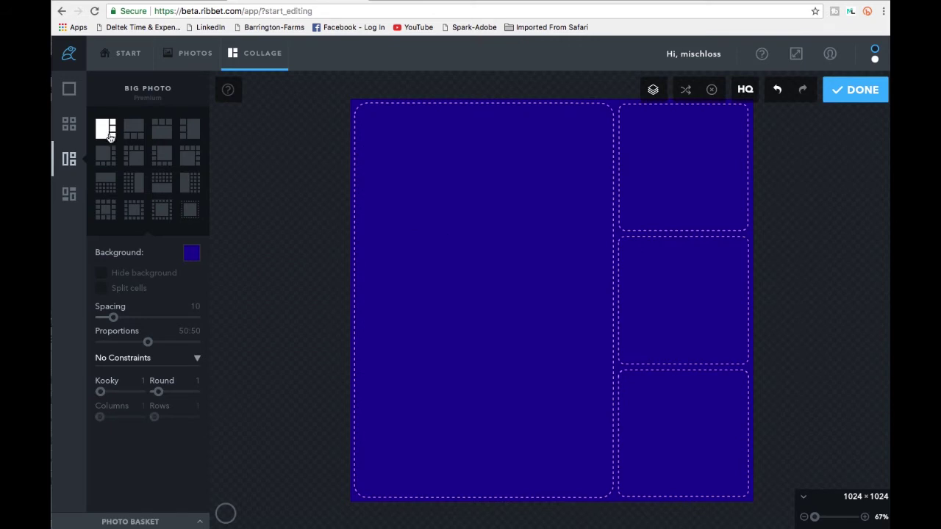
- Switch to the Grid layouts, try the three-column one, and apply the two-by-two layout
left_click(68, 126)
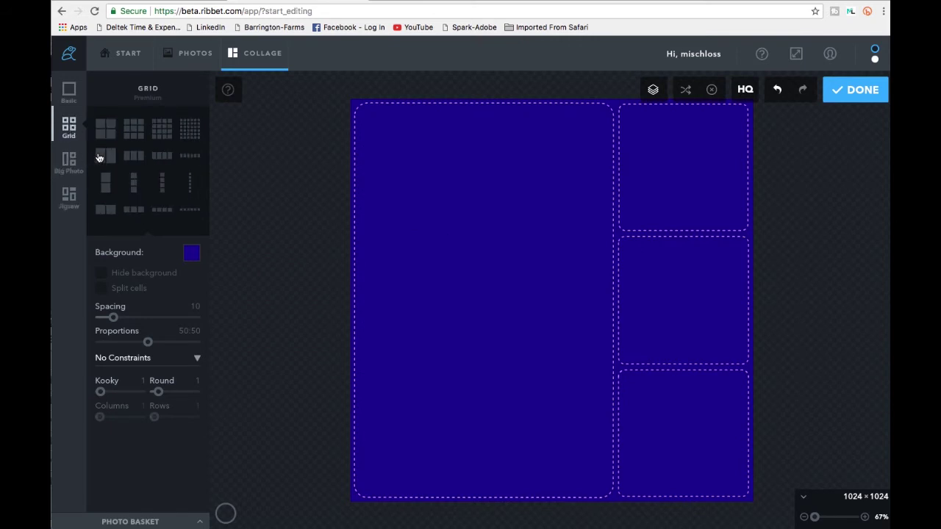
left_click(105, 136)
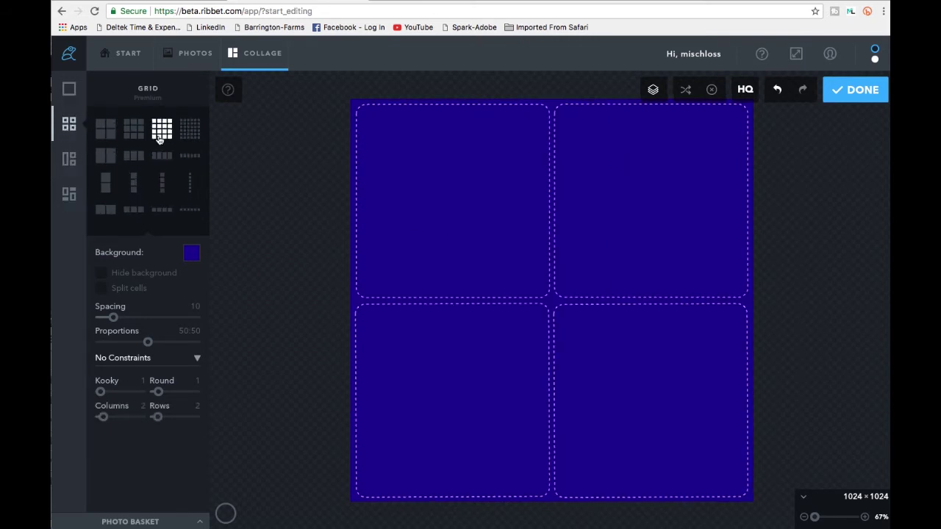
left_click(134, 156)
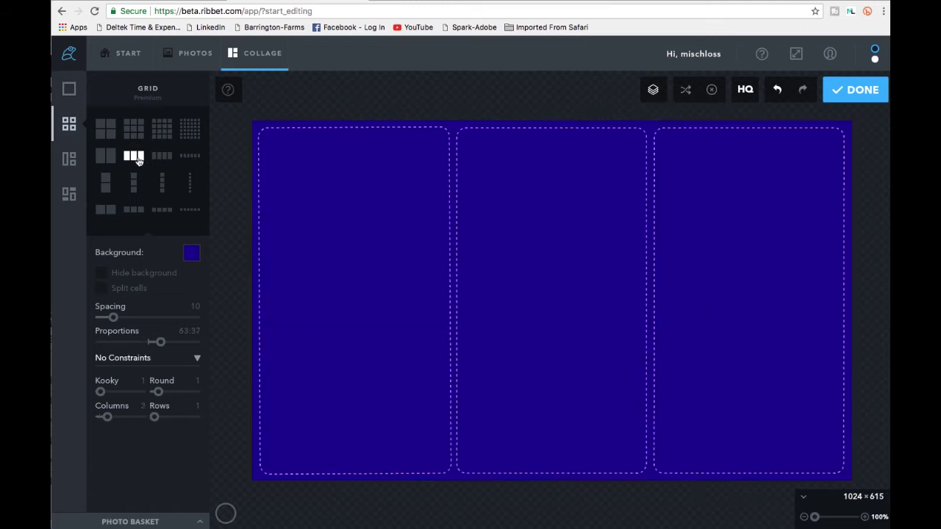
left_click(105, 128)
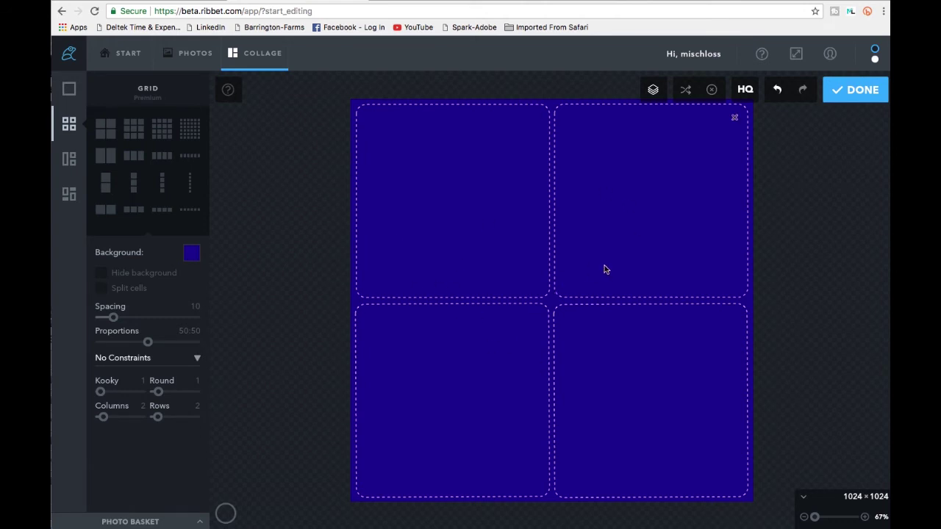
- Constrain the two-by-two collage to 16 x 9 proportions
left_click(197, 358)
scroll(184, 449, "down", 10)
scroll(183, 451, "up", 3)
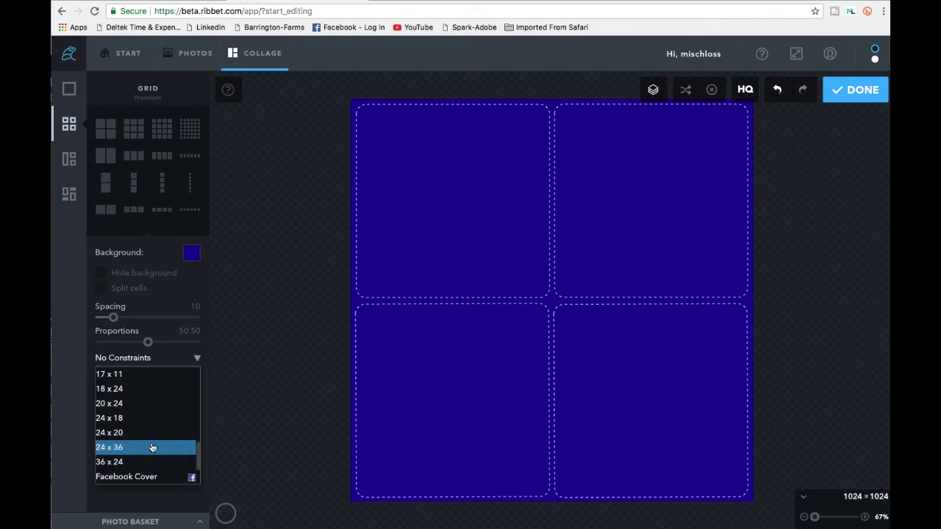
scroll(140, 397, "up", 1)
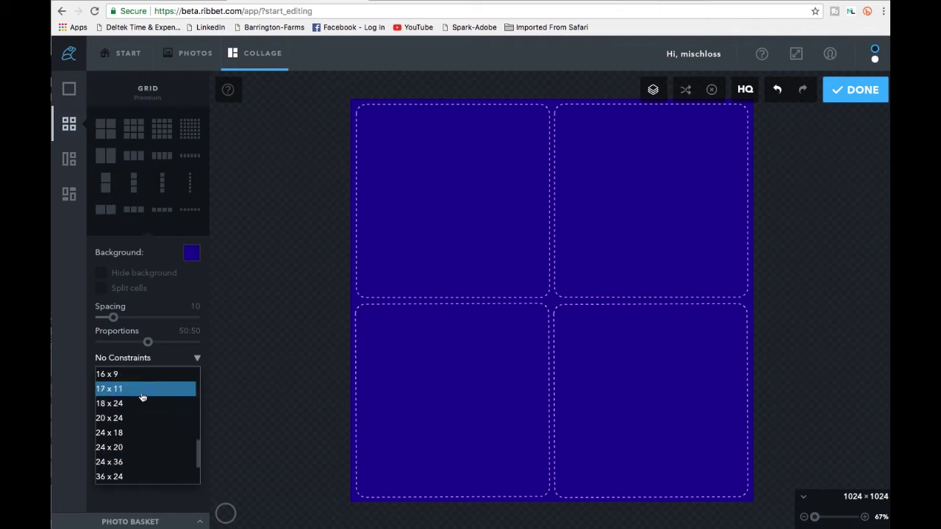
left_click(136, 377)
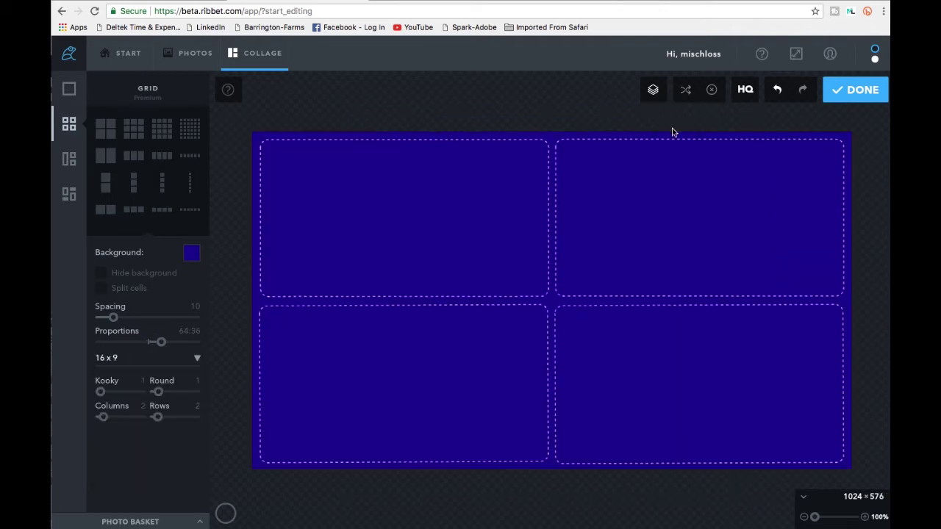
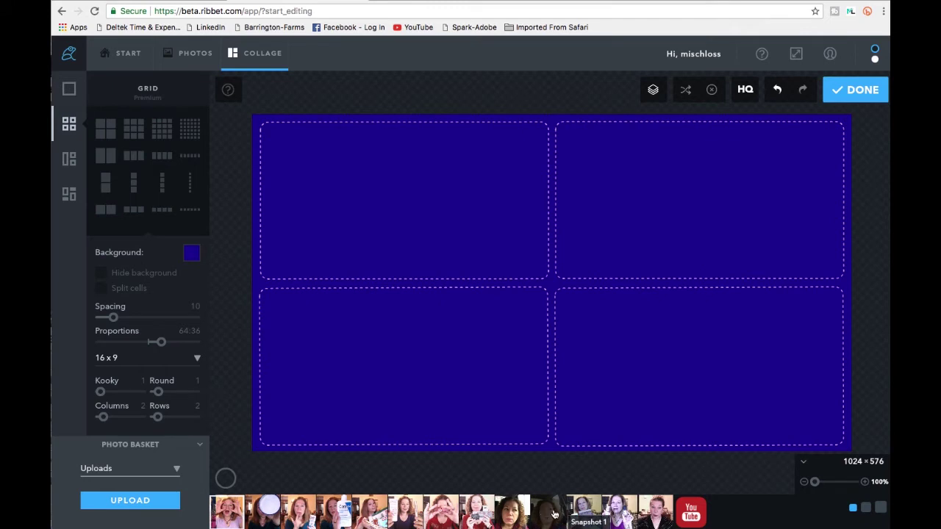
- Fill the cells with uploaded photos: car selfie lower left, lipsticks lower right, Aquaphor tube upper left, bear-filter shot upper right
left_click_drag(548, 518, 390, 378)
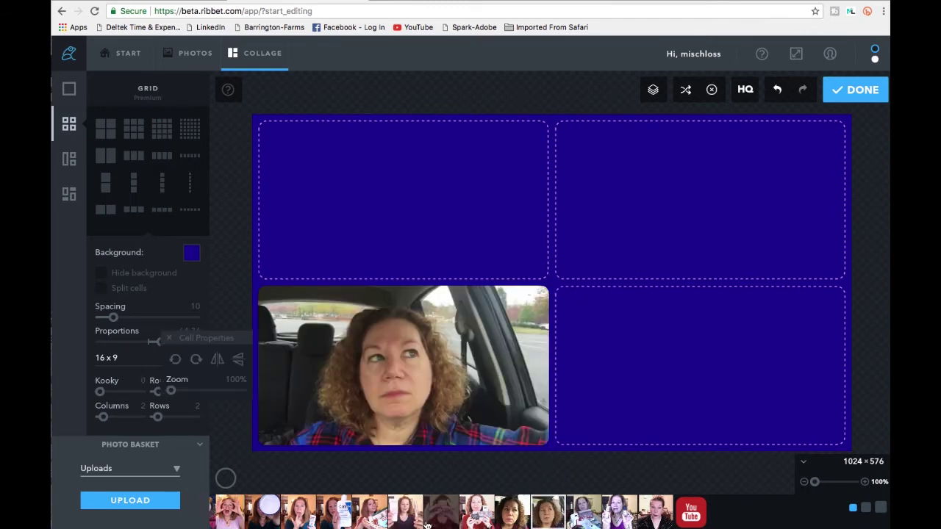
left_click_drag(445, 519, 640, 372)
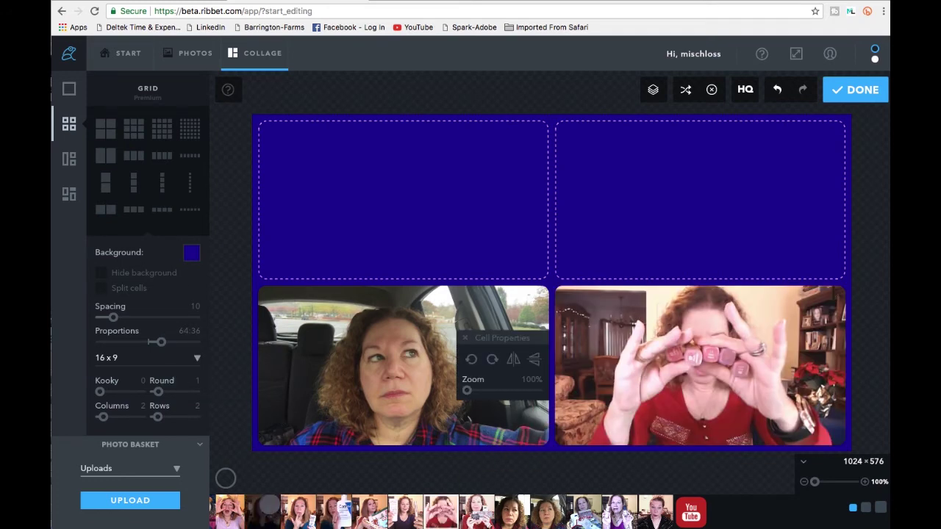
left_click_drag(299, 520, 369, 214)
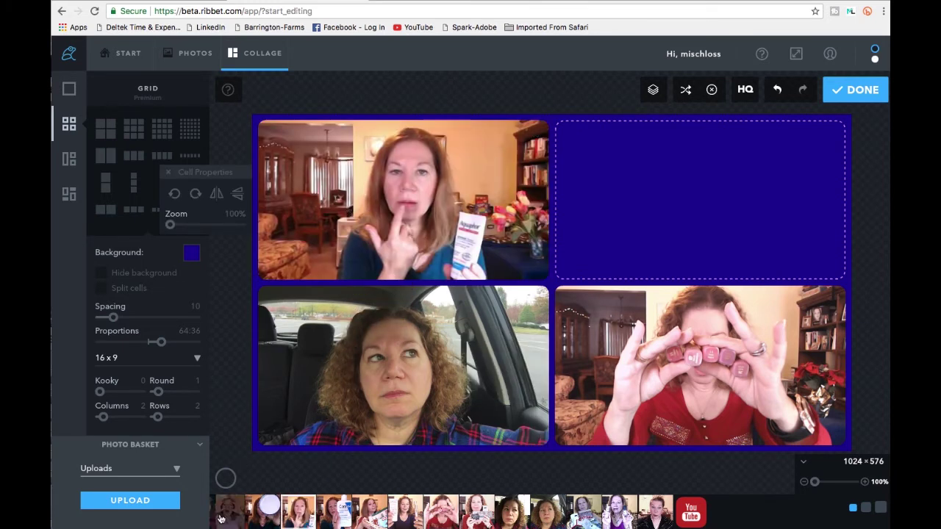
left_click_drag(227, 517, 646, 210)
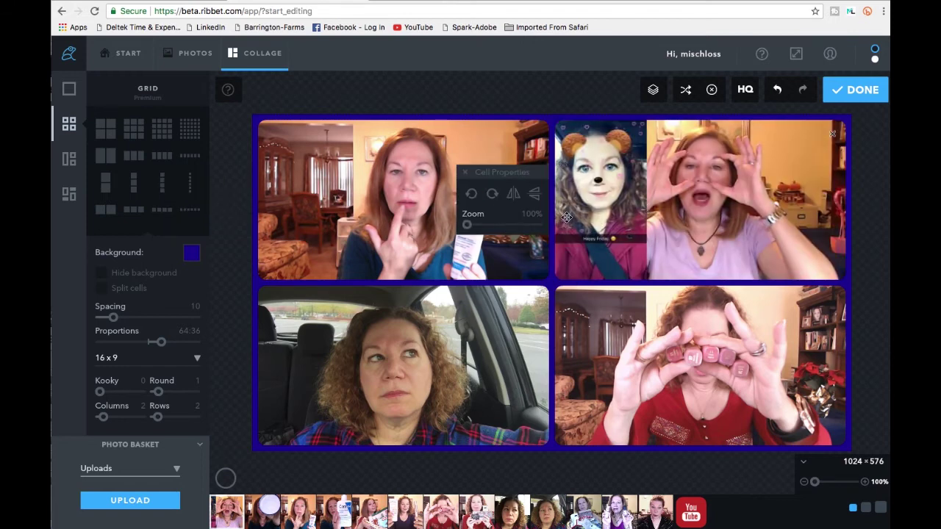
- Zoom the upper-left Aquaphor photo to 152% and shift it slightly right and down within its cell
left_click_drag(466, 225, 460, 227)
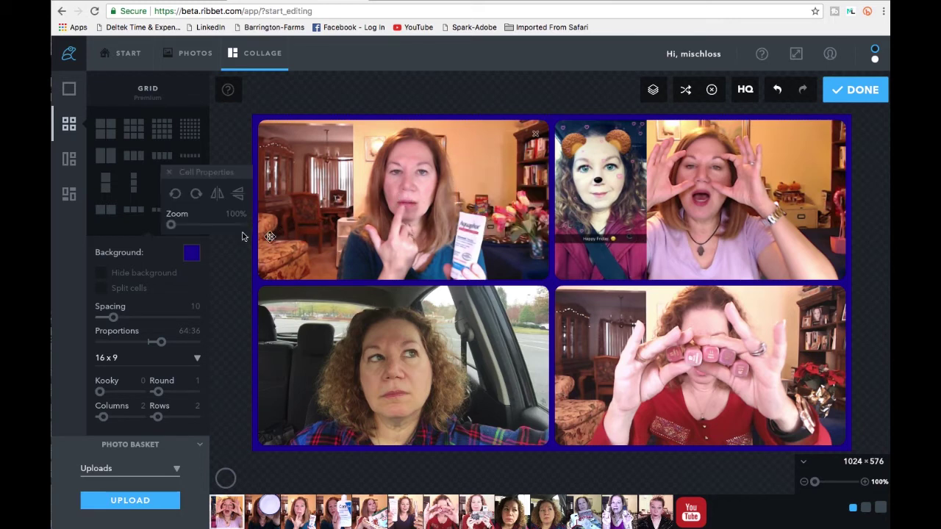
left_click_drag(171, 226, 180, 226)
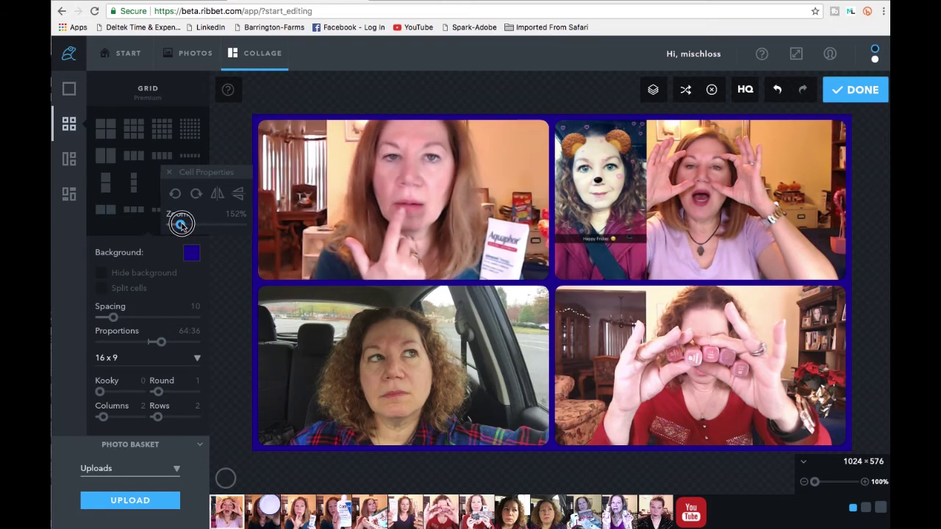
left_click_drag(431, 210, 449, 219)
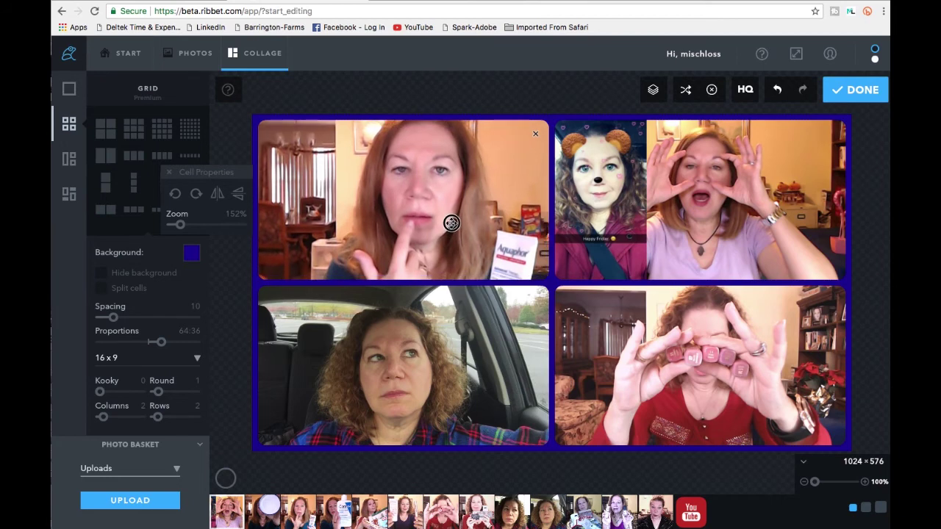
- Zoom the lower-left car selfie to 120% and reposition it within its cell
left_click(408, 371)
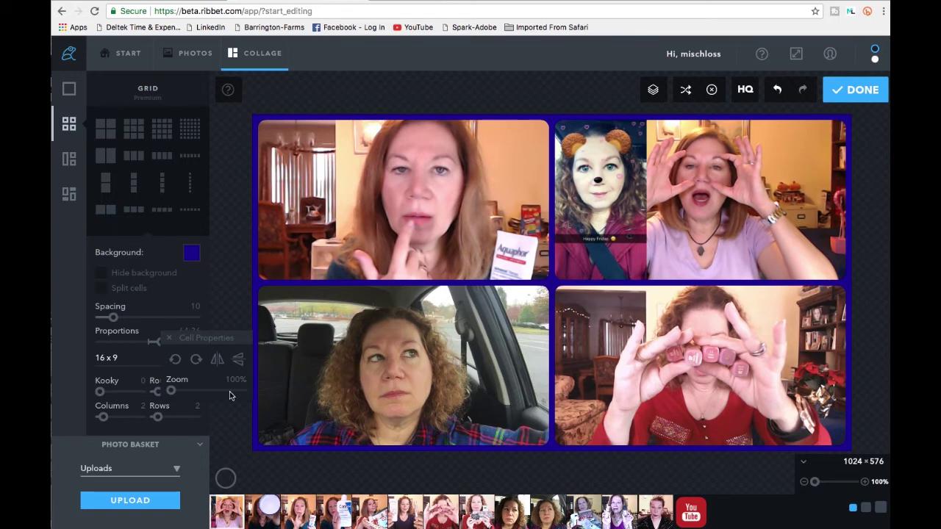
left_click_drag(171, 392, 175, 392)
left_click_drag(423, 381, 493, 395)
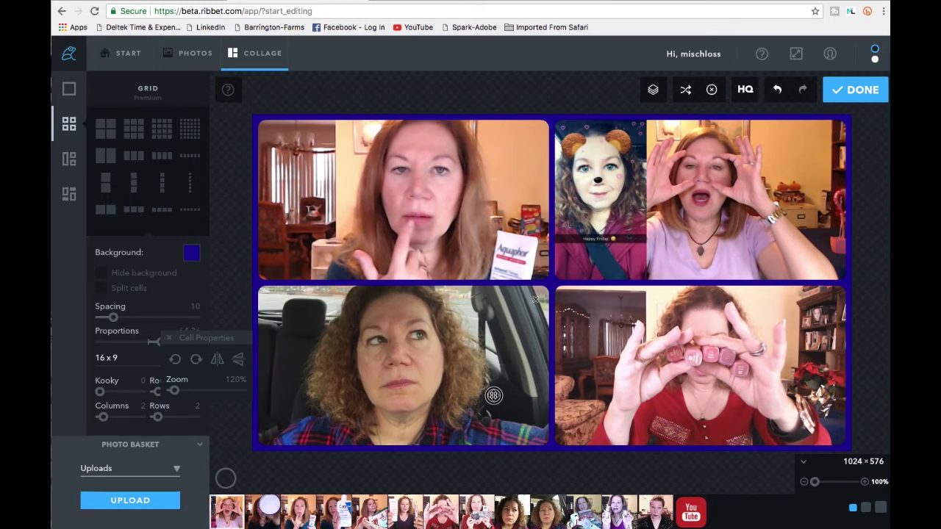
- Zoom the lower-right lipstick photo to 204% so the lipsticks fill the cell
left_click(698, 393)
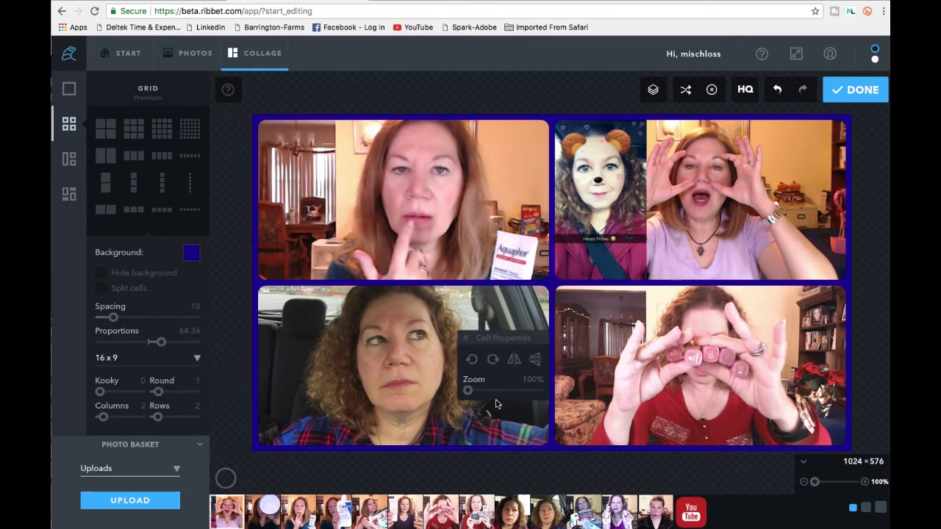
left_click_drag(469, 392, 487, 391)
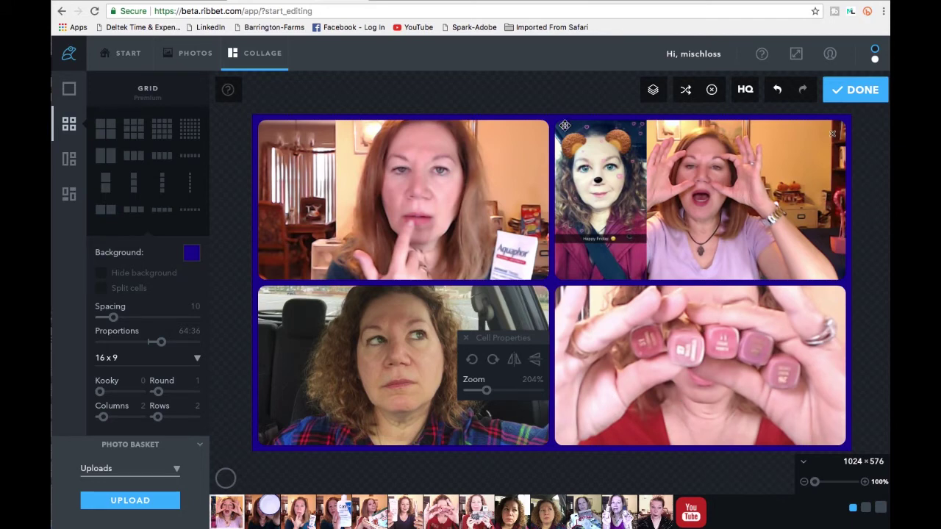
left_click(285, 355)
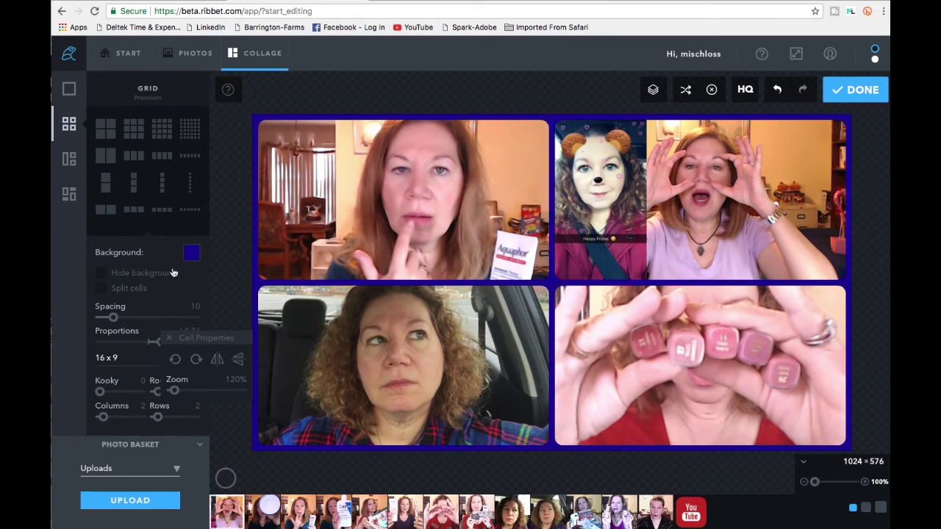
- Try hiding the collage background, restore it, and set the background color to white (FFFFFF)
left_click(101, 275)
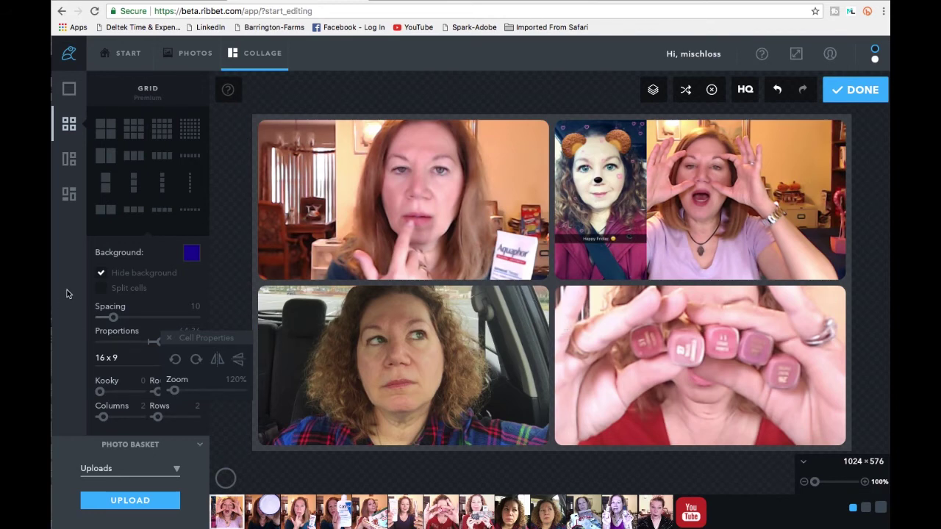
left_click(101, 273)
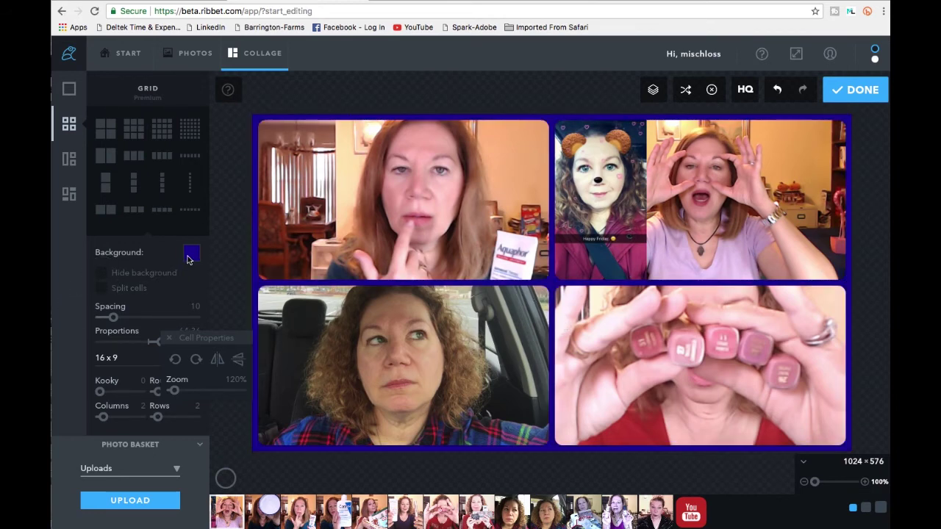
left_click(189, 254)
left_click(216, 252)
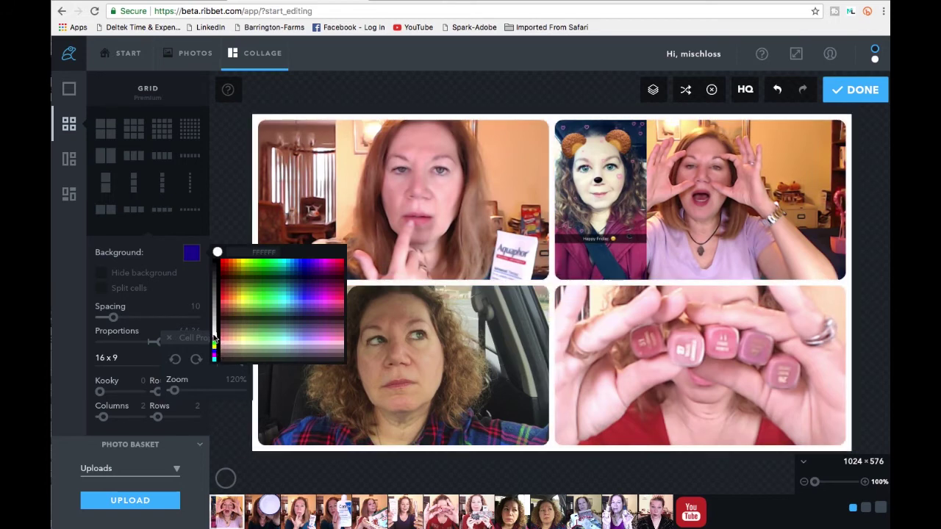
left_click(214, 337)
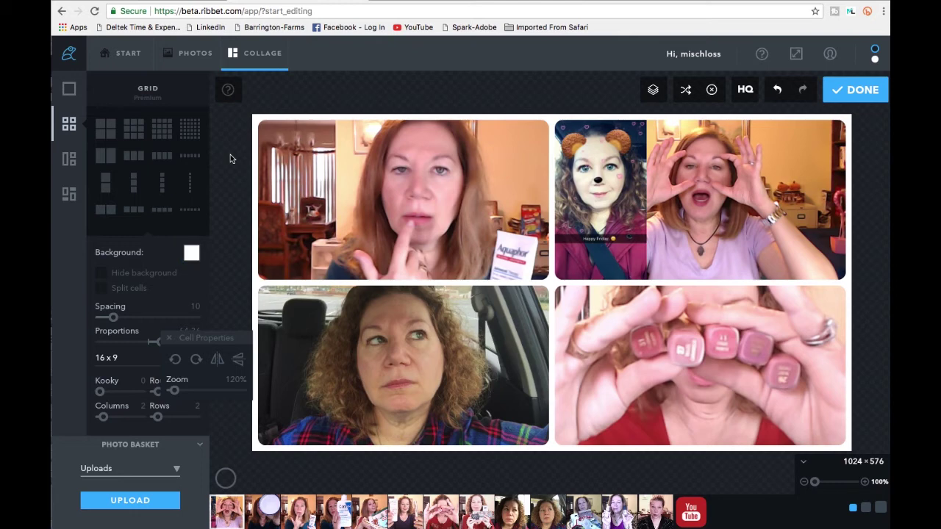
left_click(198, 445)
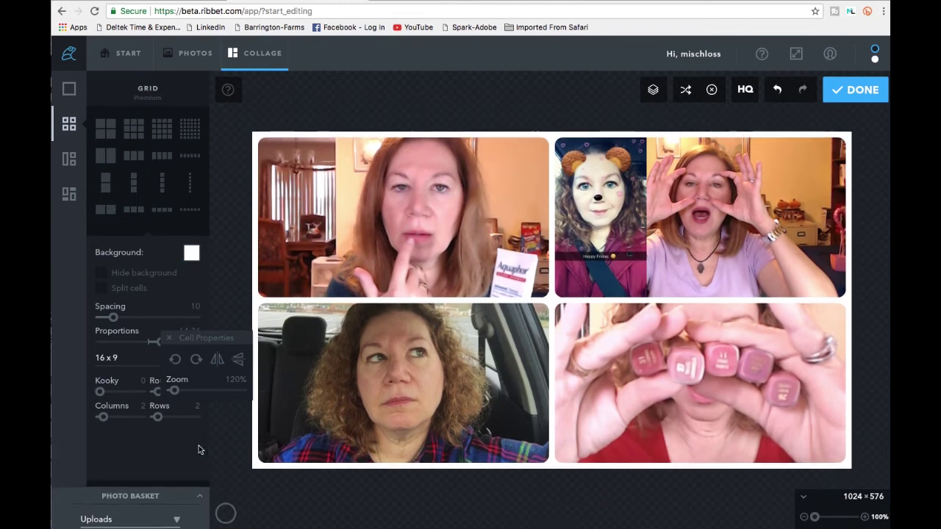
left_click(850, 91)
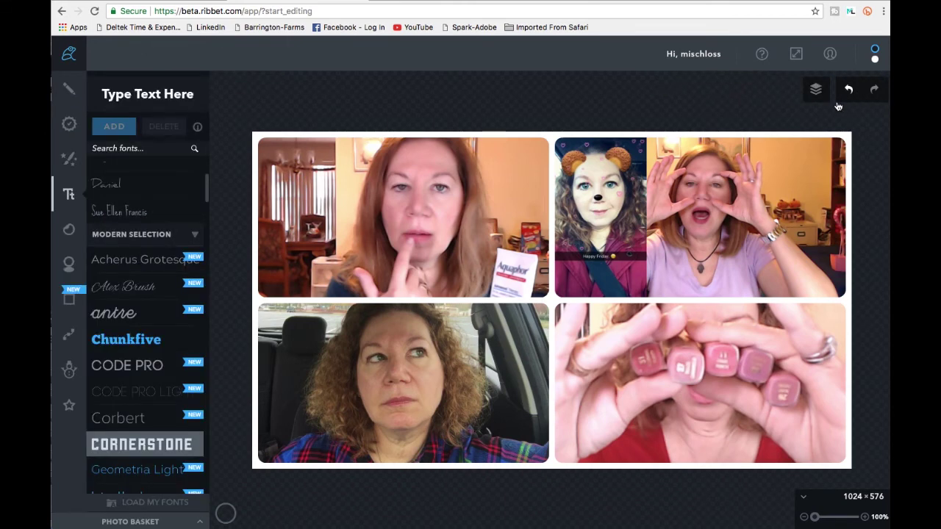
left_click(839, 104)
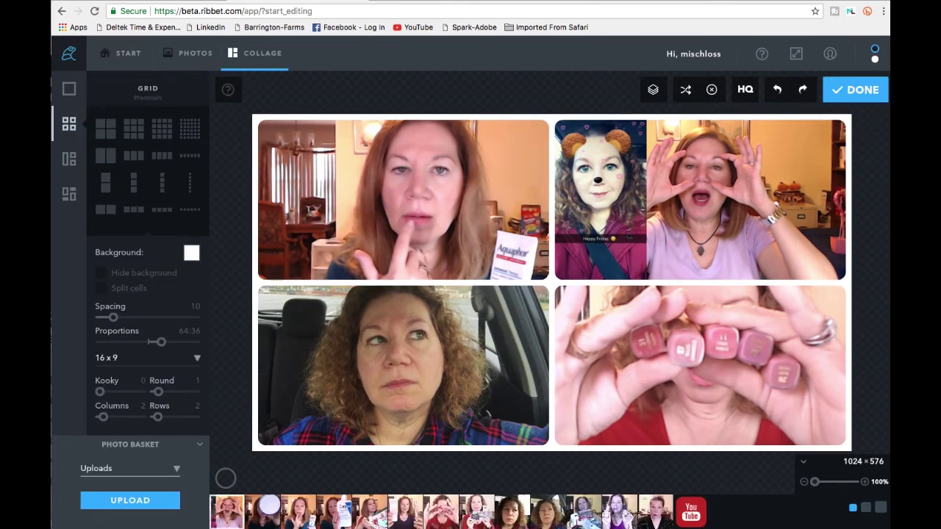
left_click(200, 446)
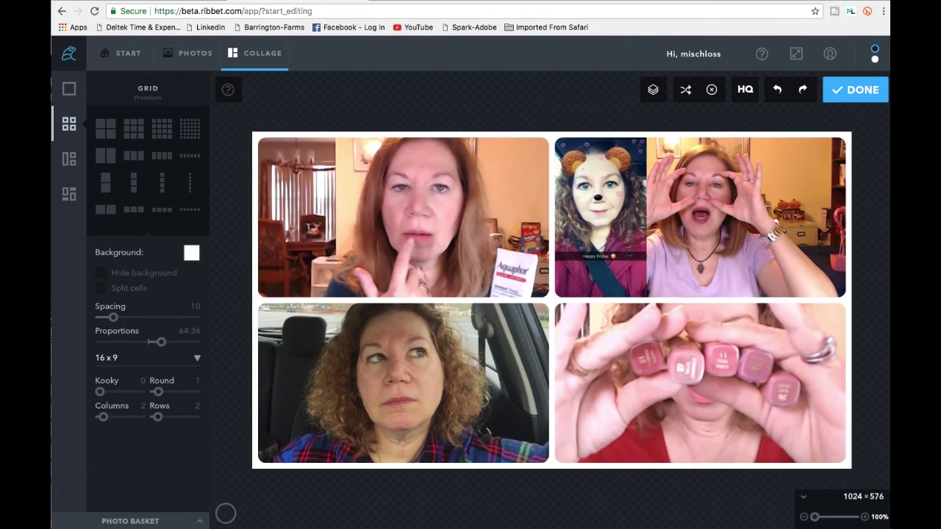
left_click(856, 98)
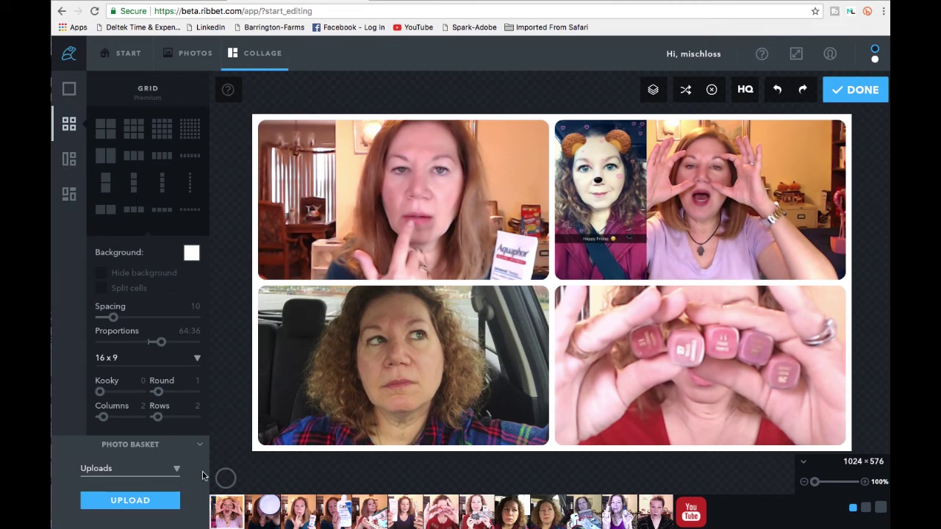
- Finish the collage for editing, allowing beta.ribbet.com local storage, and collapse the photo basket
left_click(841, 91)
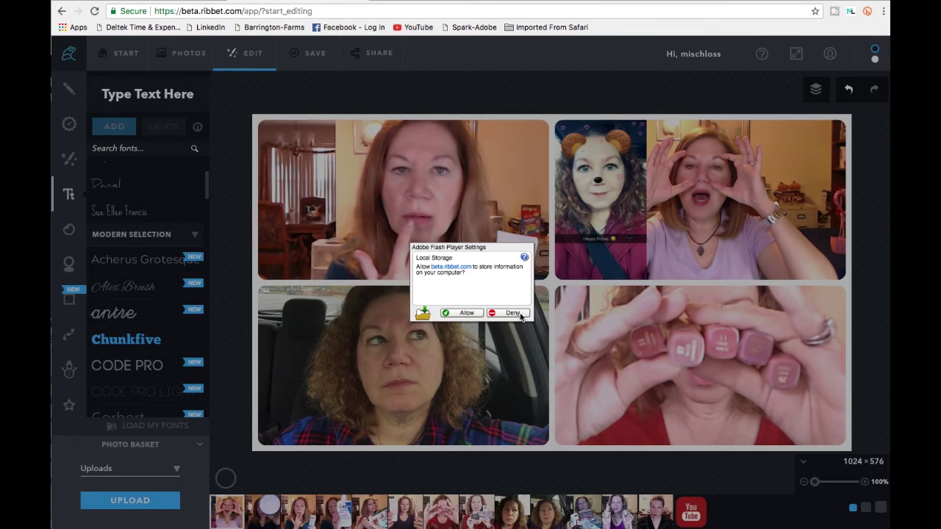
left_click(467, 313)
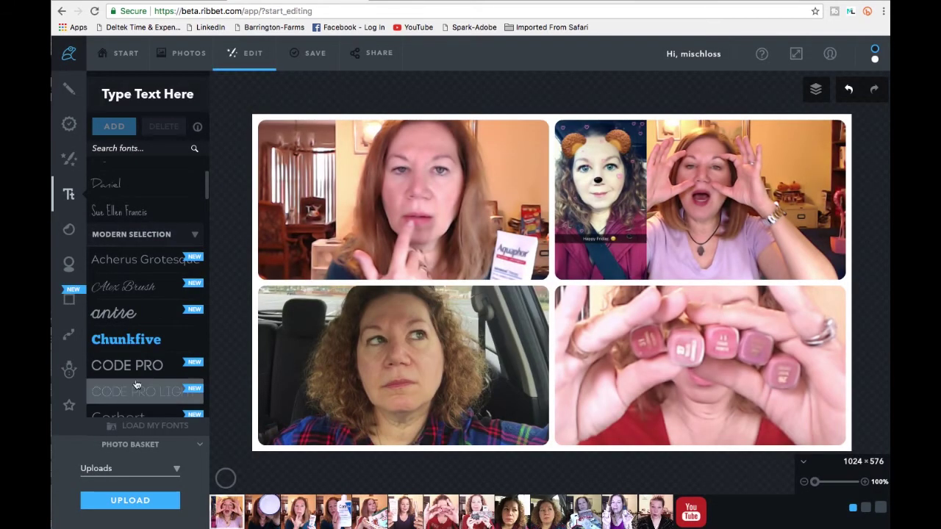
left_click(200, 447)
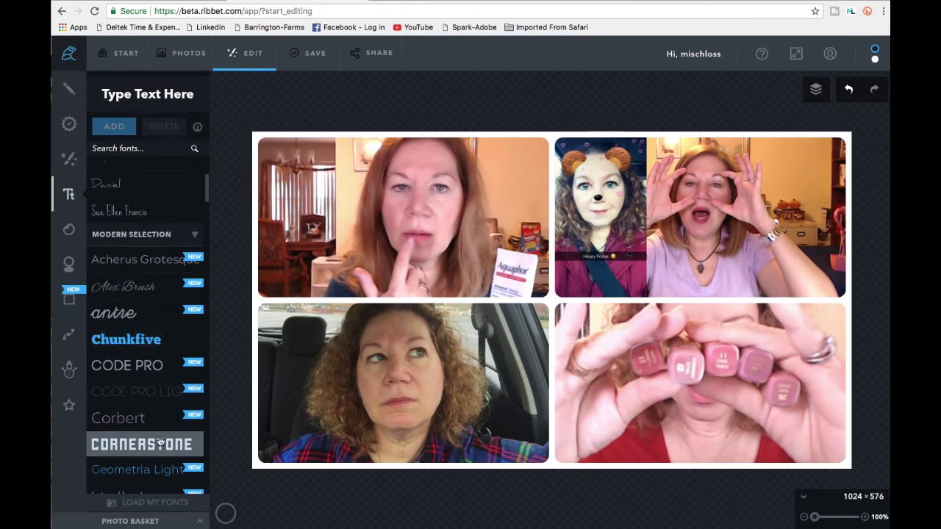
- Add the text "Four Pictures Collage" to the collage in the Cornerstone font
left_click(156, 103)
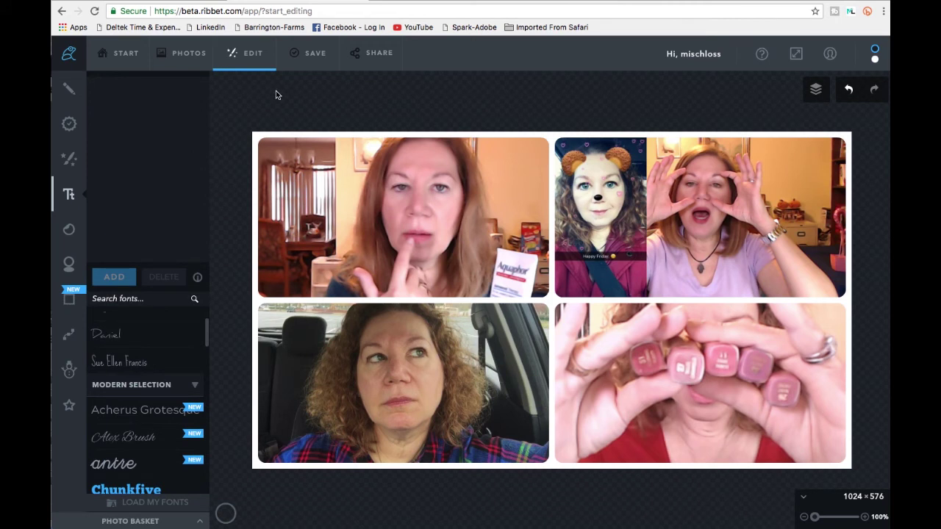
type("Four Pictures Collage")
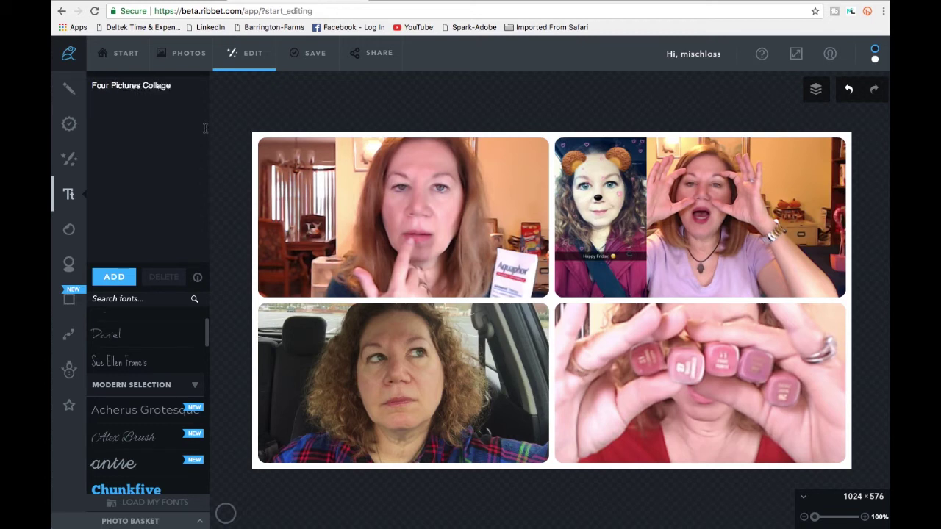
left_click(109, 277)
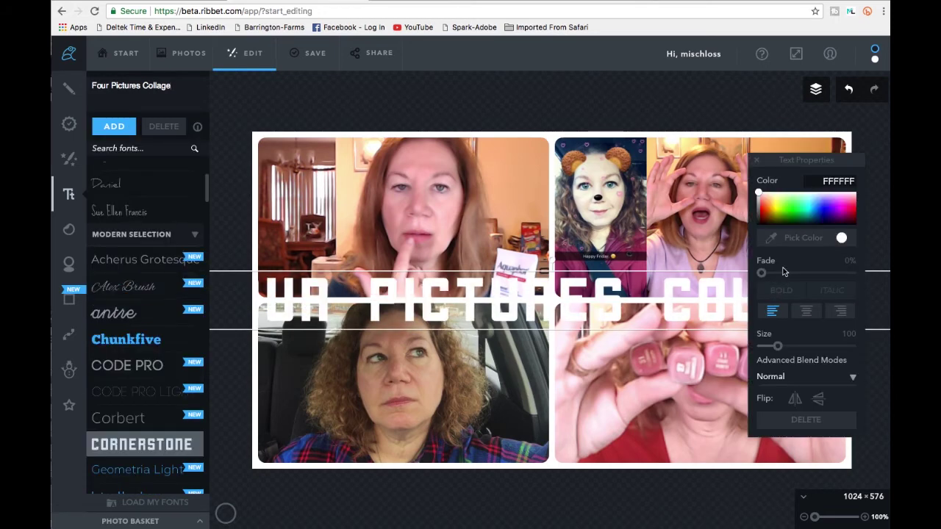
- Set the collage text's size to 69 and its color to blue (0056EC)
mouse_move(778, 345)
left_mouse_down()
mouse_move(785, 348)
mouse_move(773, 346)
left_mouse_up()
left_click_drag(761, 194, 818, 209)
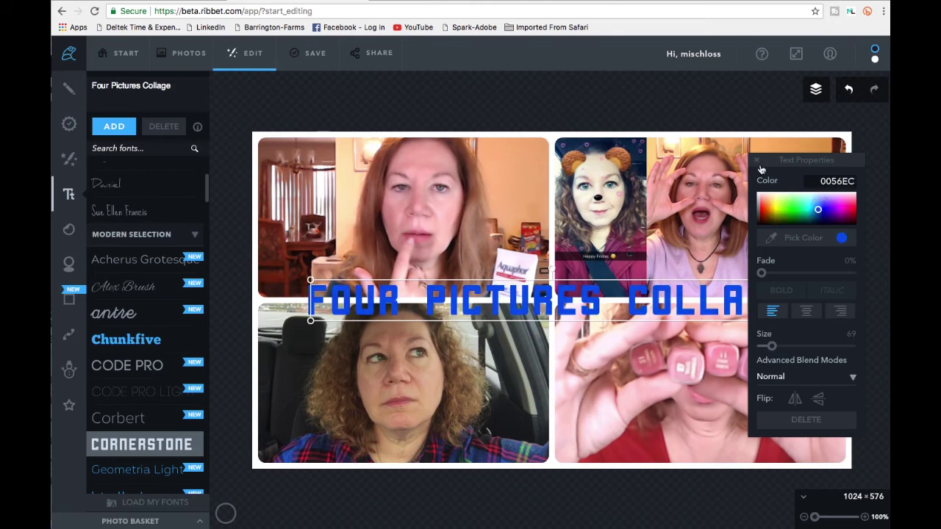
left_click(758, 160)
- Move the title text down and right across the bottom of the two lower photos
left_click(677, 311)
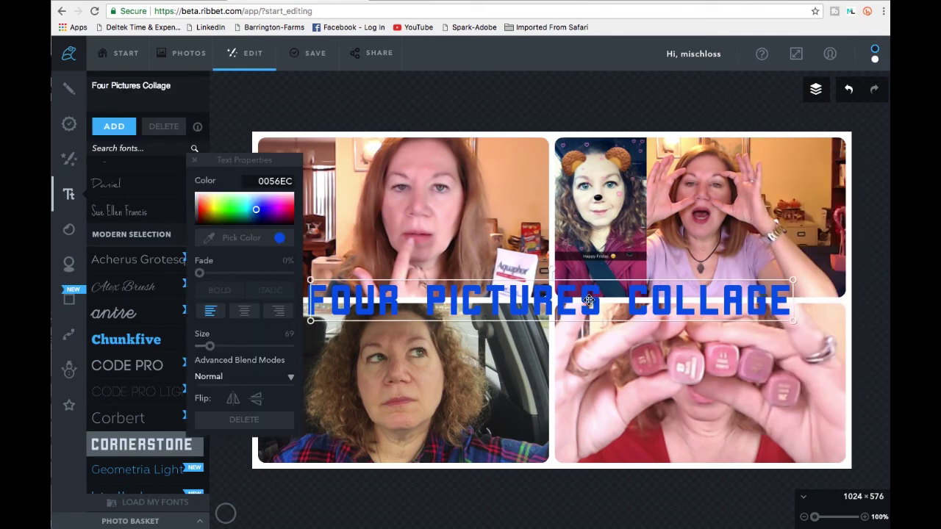
left_click_drag(588, 300, 636, 431)
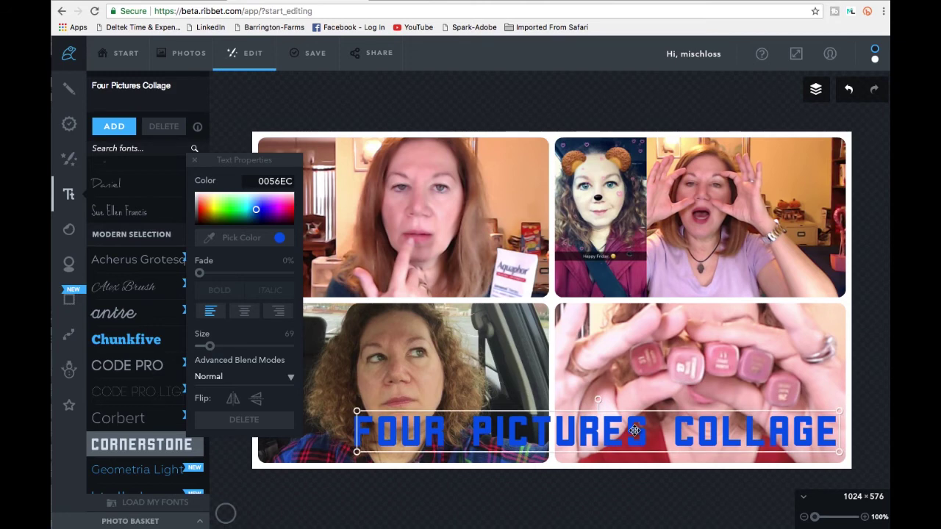
left_click(195, 161)
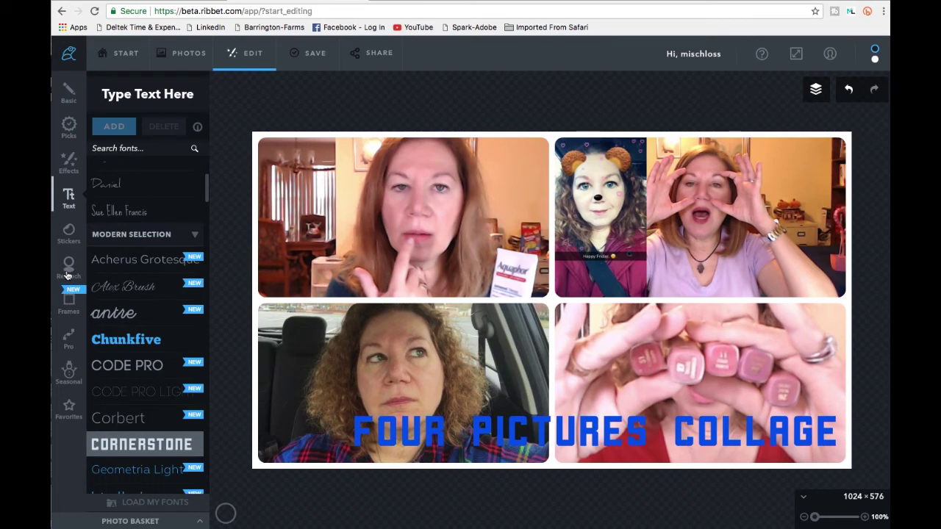
- Browse the seasonal collections, open Valentine's Day, and expand its Valentine's Effects
left_click(71, 377)
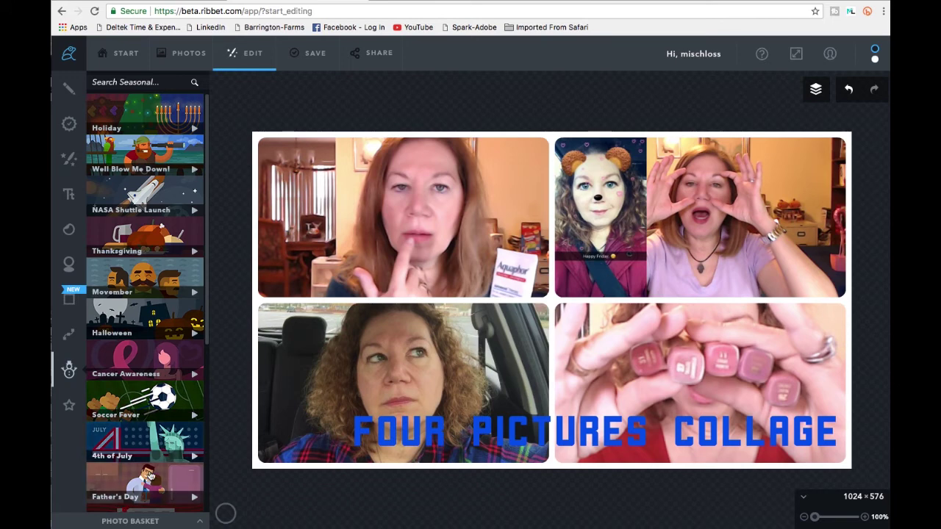
left_click_drag(203, 335, 218, 488)
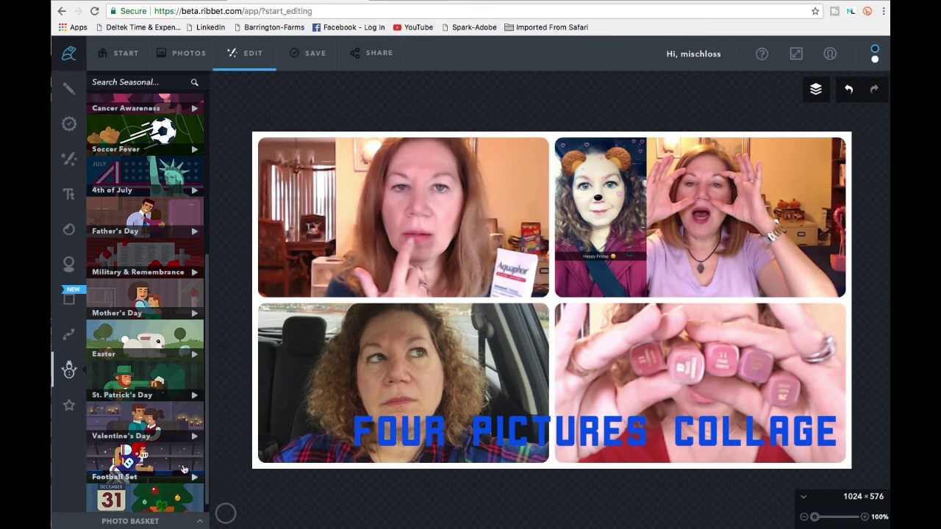
left_click(141, 422)
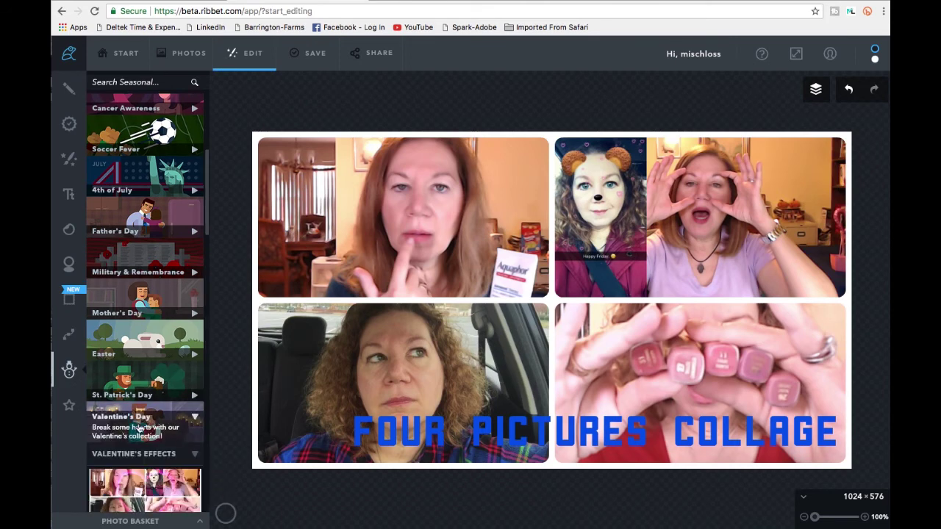
left_click(142, 422)
left_click(165, 426)
left_click(170, 455)
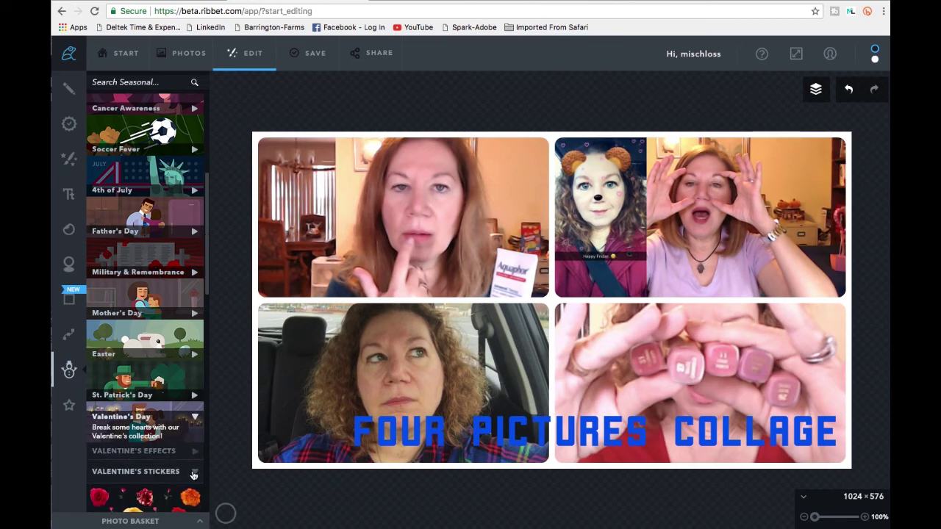
left_click(194, 455)
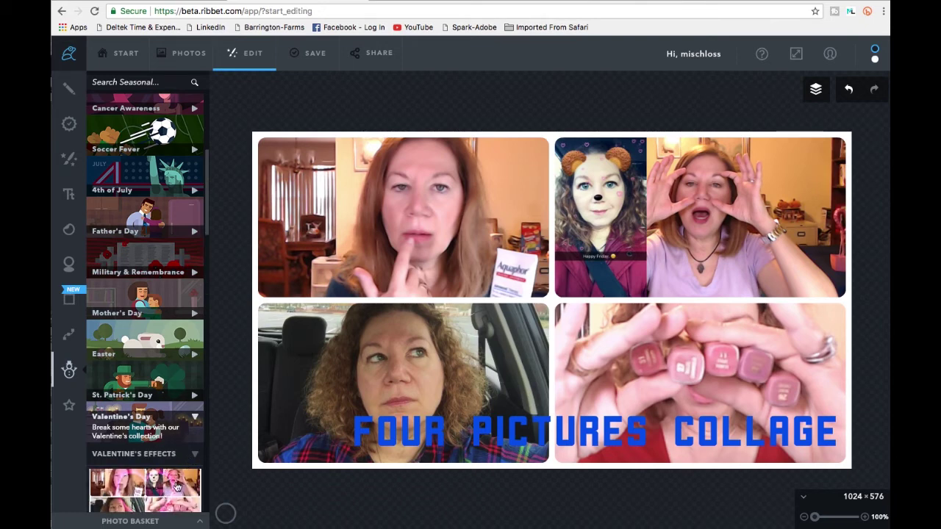
- Add the Love Flare effect to the collage with its default settings, looking at Heart's Desire and Heart as alternatives
left_click(129, 489)
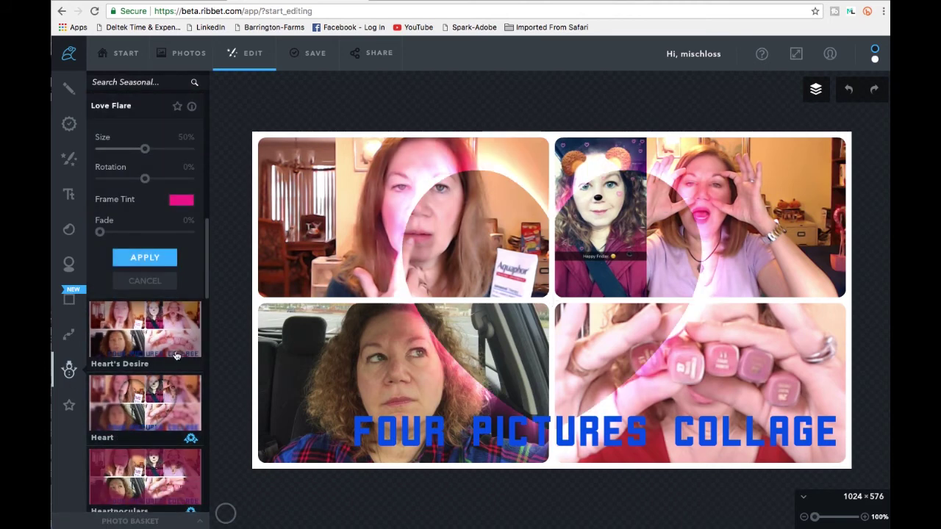
left_click(176, 316)
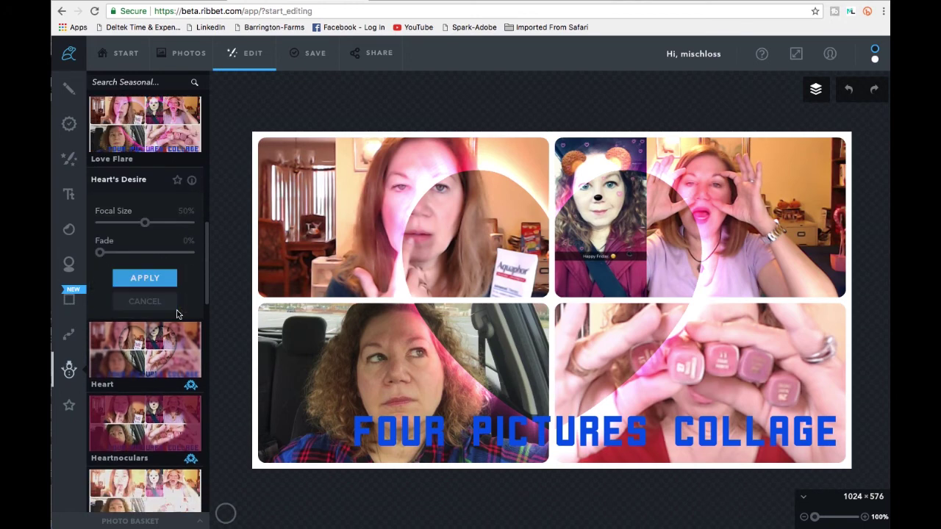
left_click(147, 372)
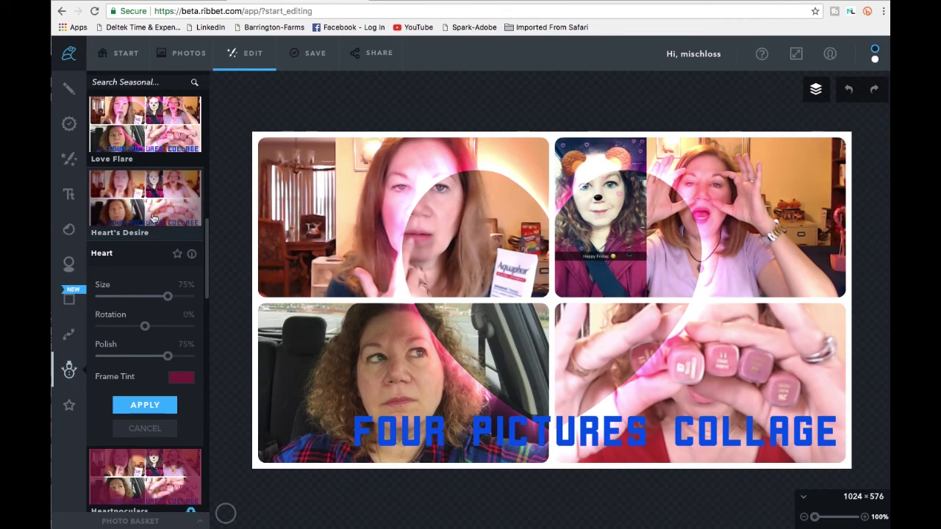
left_click(167, 146)
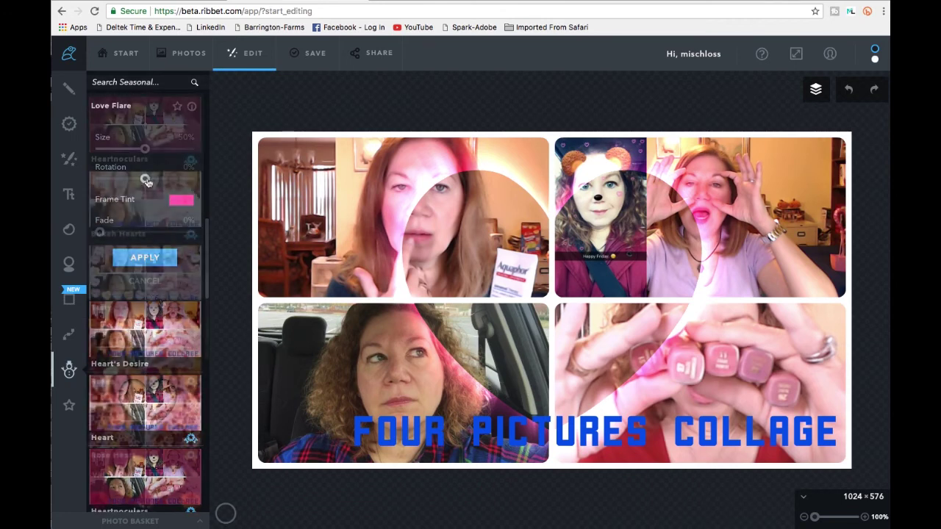
- Apply the Tasty candy-heart border effect around the collage at size 7
scroll(144, 220, "down", 5)
left_click(136, 269)
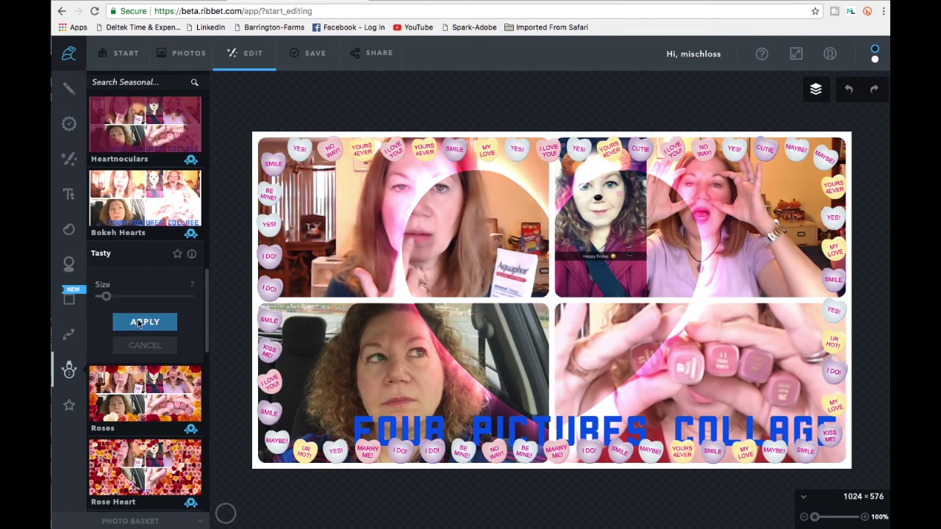
left_click(145, 328)
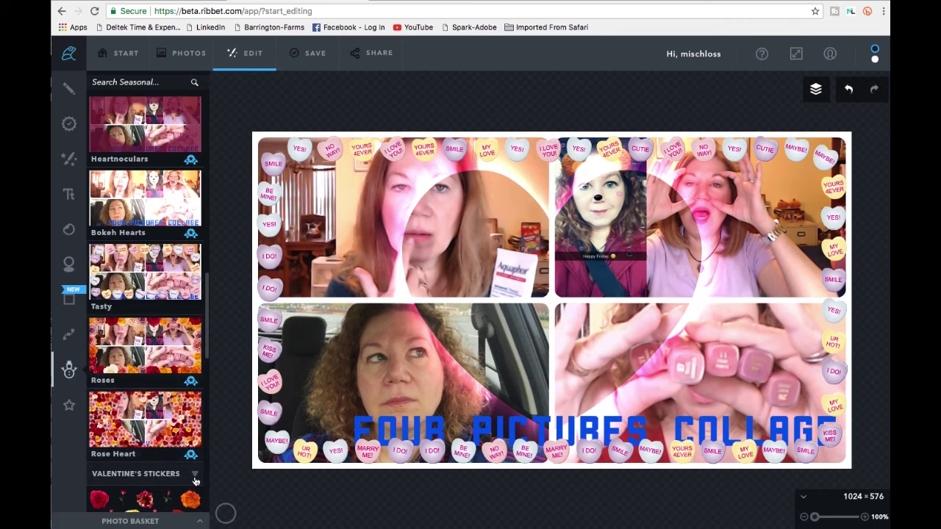
- Expand Valentine's Stickers, open the Roses set, and add a dark red rose to the collage
left_click(194, 474)
left_click_drag(205, 360, 211, 436)
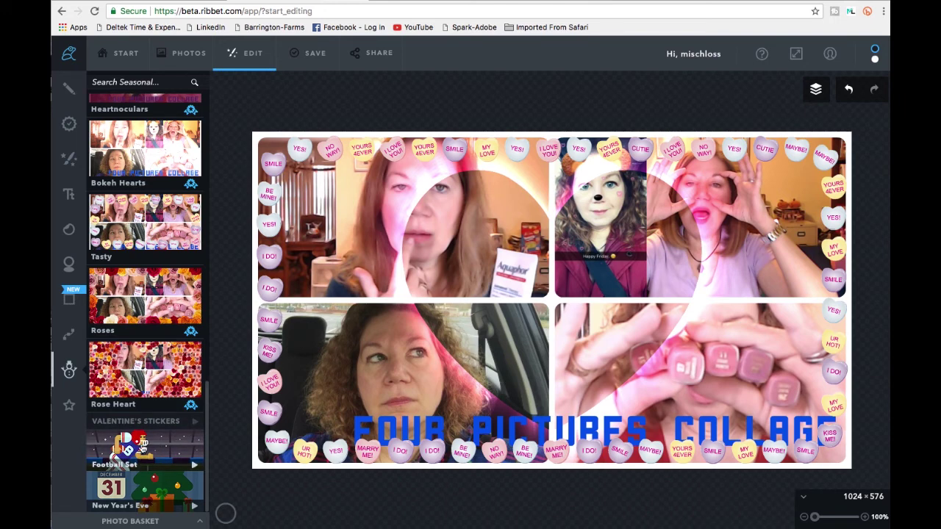
left_click(194, 422)
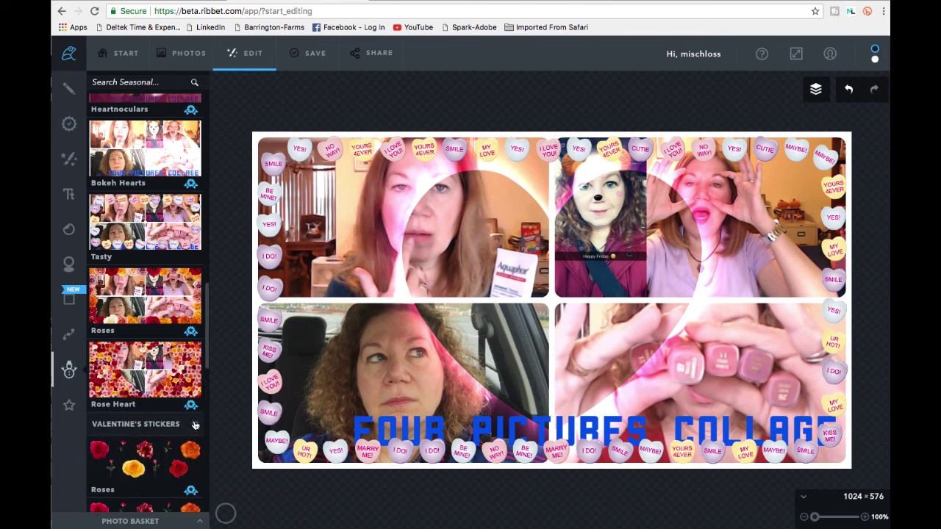
left_click(178, 474)
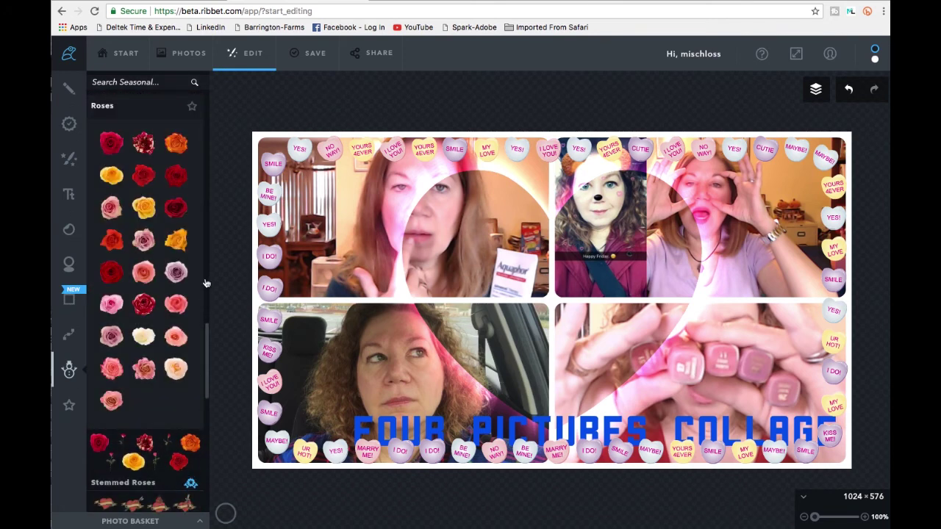
left_click(179, 212)
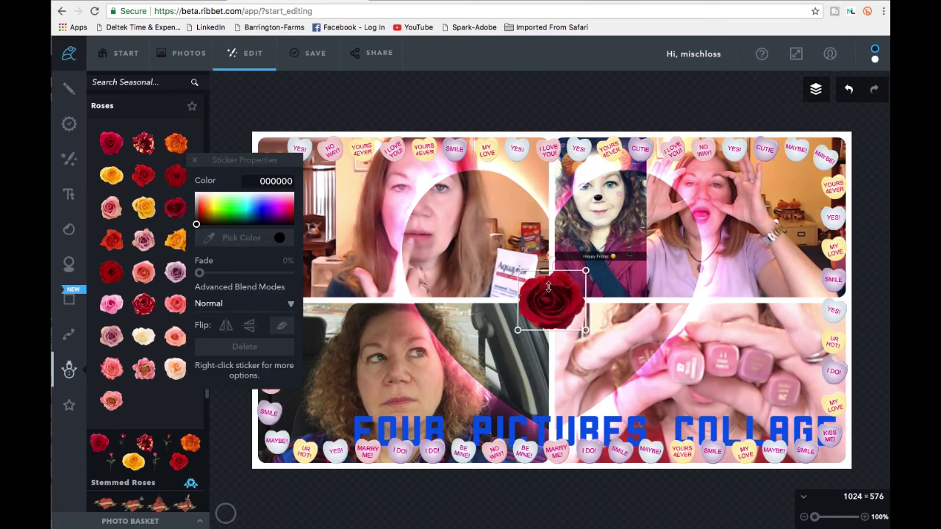
- Rotate the rose sticker and place it beside the woman's face near the left edge of the lower-left photo
left_click_drag(586, 272, 328, 392)
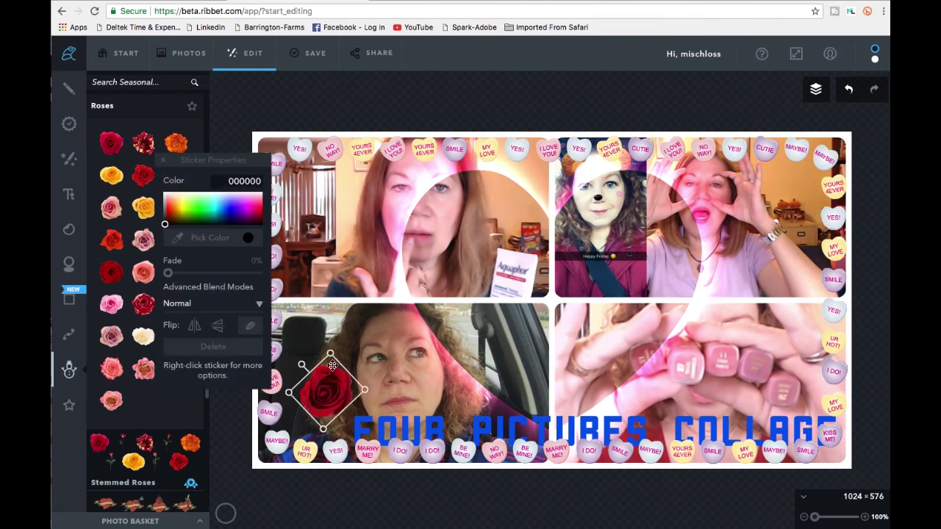
left_click_drag(333, 351, 334, 342)
left_click_drag(342, 400, 331, 404)
left_click(148, 160)
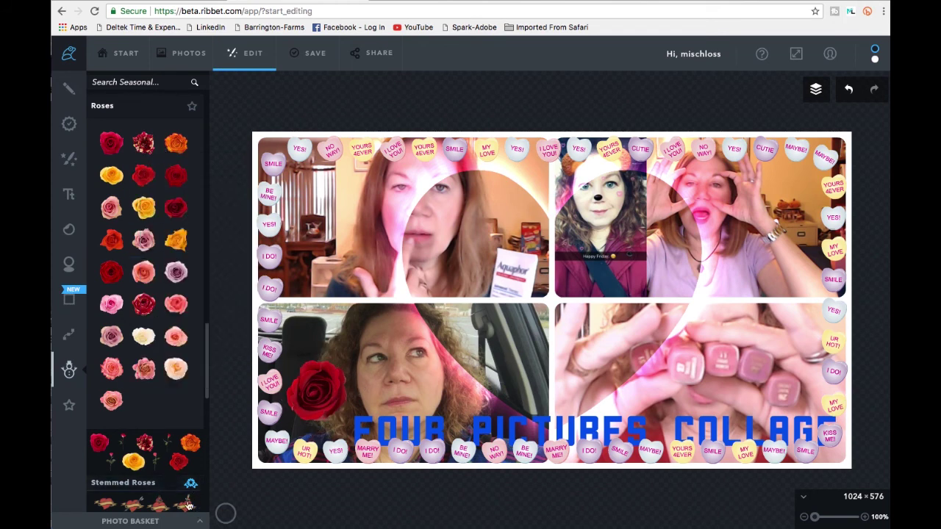
- Add a bannered heart from Heart Tattoos, enlarge it, tilt it clockwise, and place it in the lower-right photo's upper right corner
left_click(165, 507)
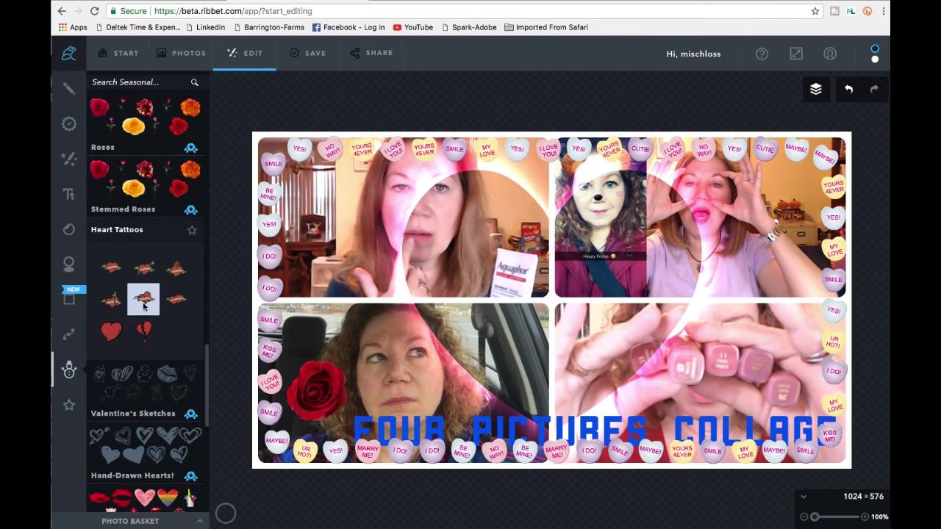
left_click(144, 306)
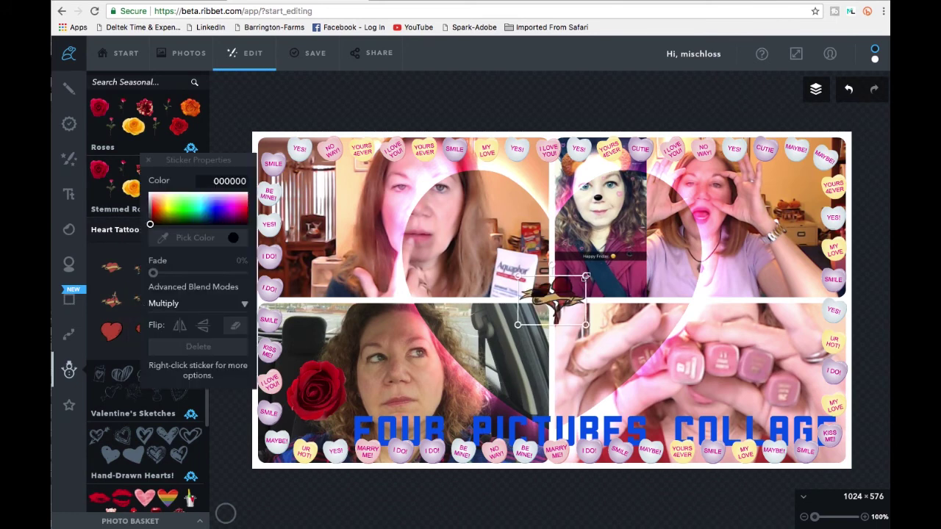
left_click_drag(590, 273, 800, 338)
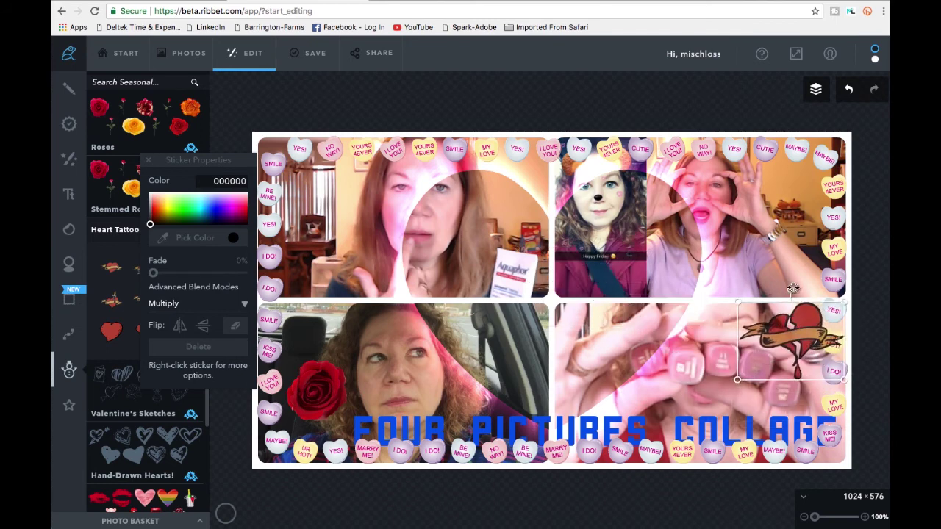
left_click_drag(793, 289, 855, 328)
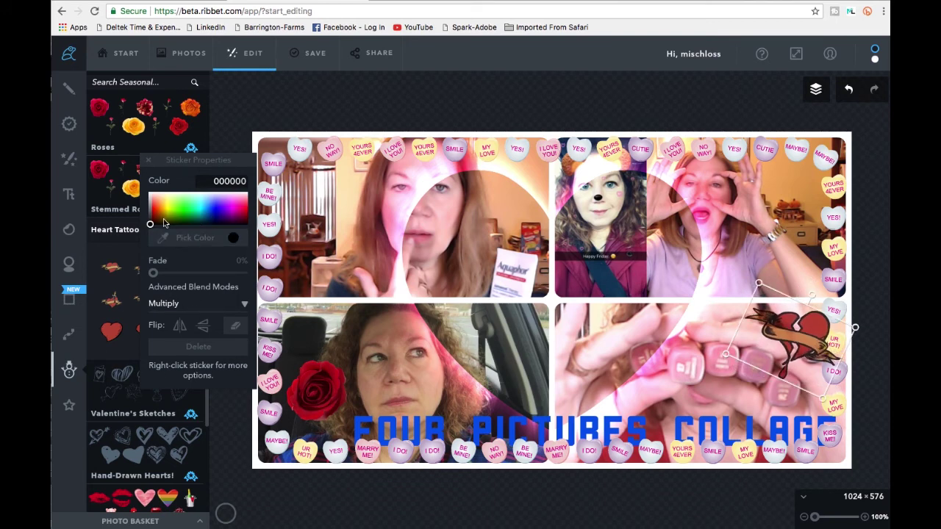
mouse_move(150, 227)
left_mouse_down()
mouse_move(171, 213)
mouse_move(158, 223)
mouse_move(167, 216)
mouse_move(156, 211)
mouse_move(159, 230)
left_mouse_up()
left_click(148, 159)
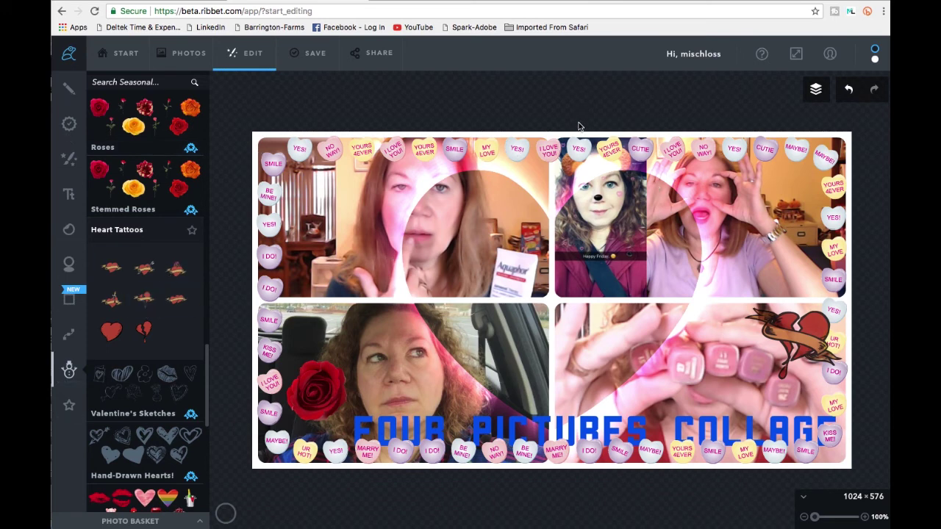
left_click(817, 91)
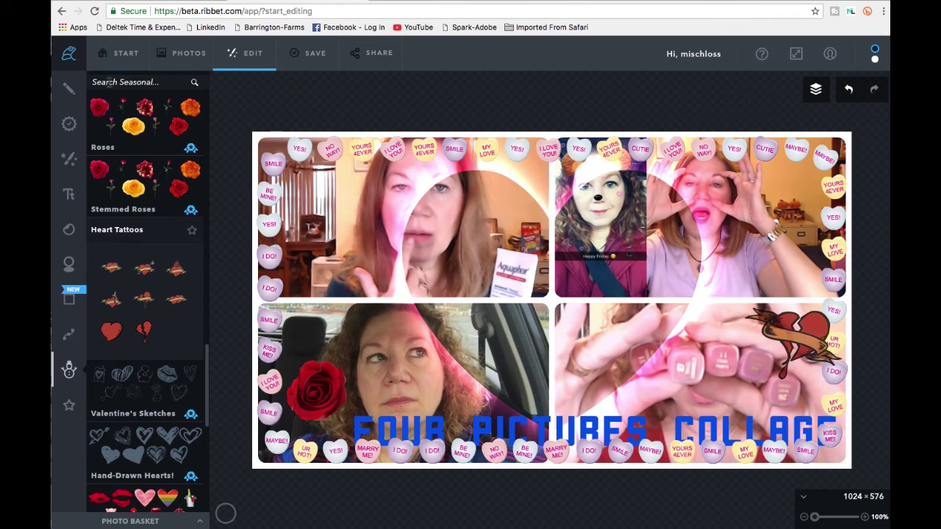
- Open the save settings for the computer and name the file "Ribbet collage2"
left_click(318, 57)
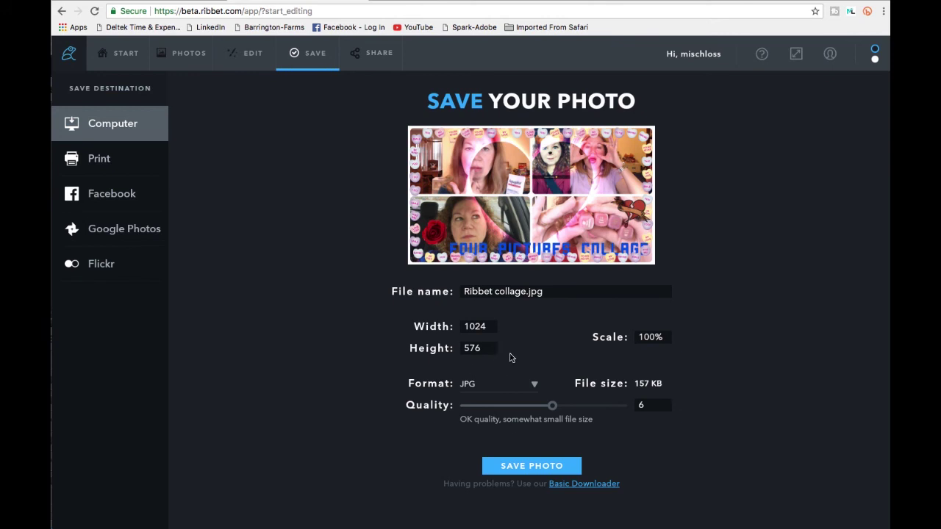
left_click(524, 292)
key("Delete")
key("Delete")
key("Delete")
key("Delete")
left_click_drag(526, 291, 439, 292)
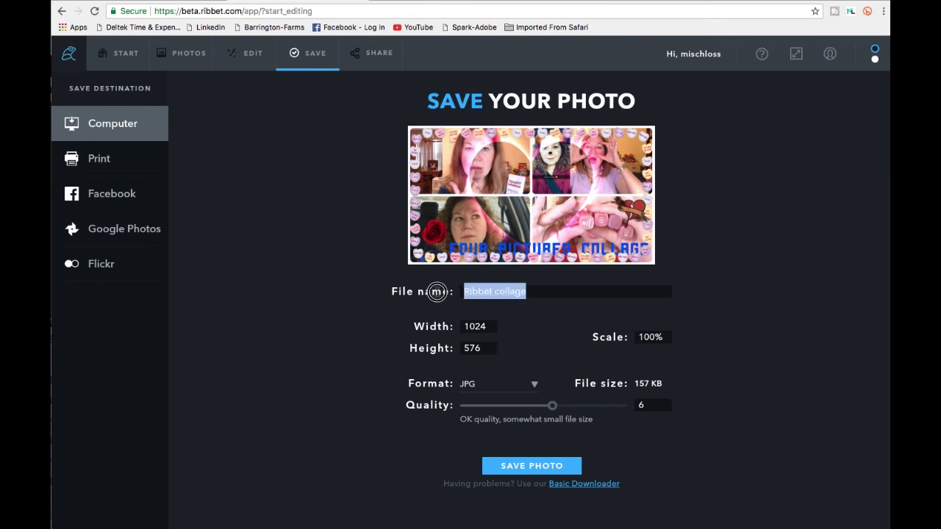
left_click(524, 291)
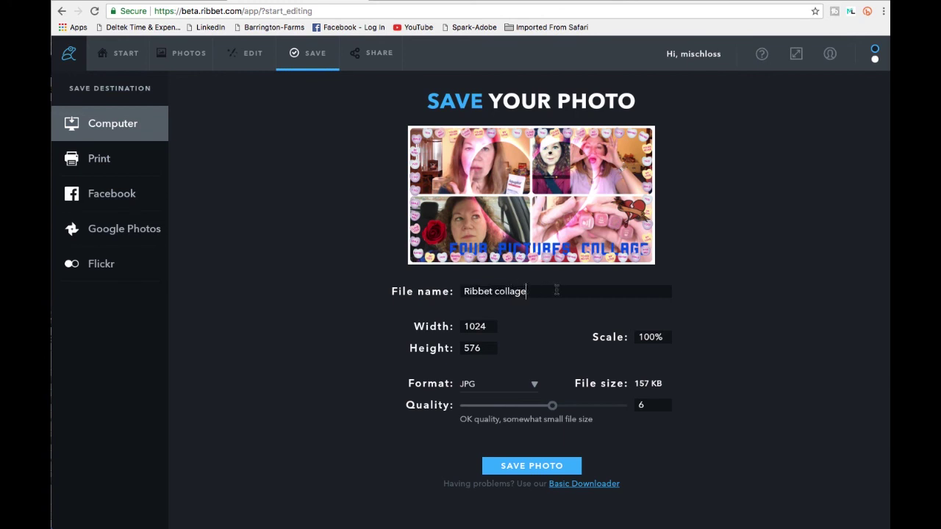
type("2")
- Keep JPG as the file format and set the image quality to 7
left_click(534, 383)
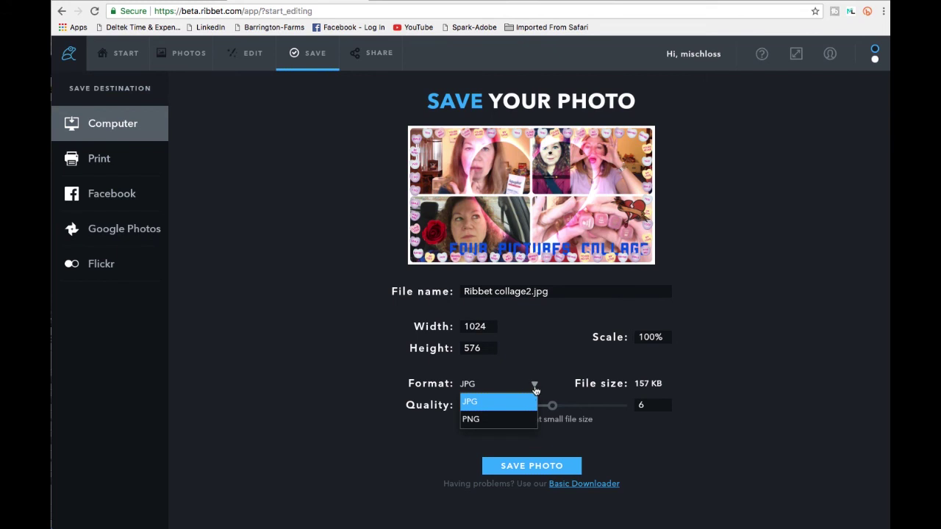
left_click(536, 390)
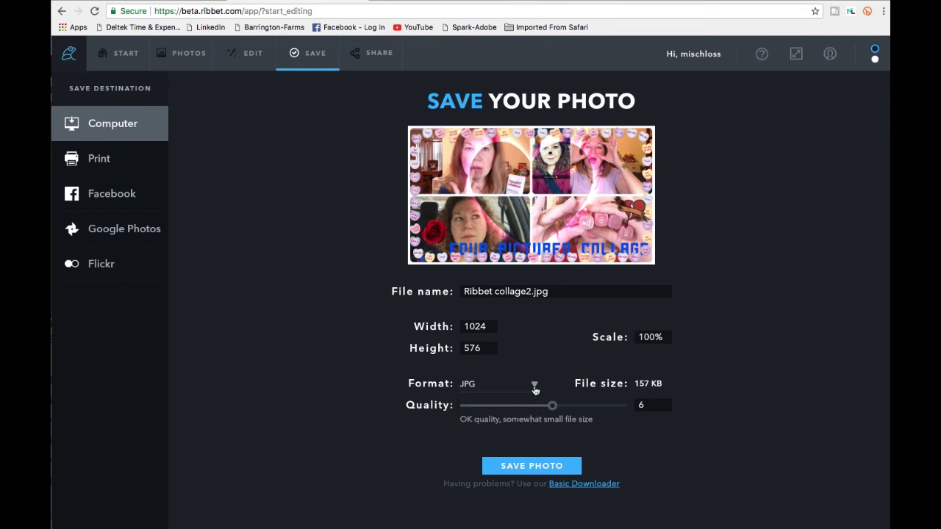
left_click_drag(552, 407, 564, 411)
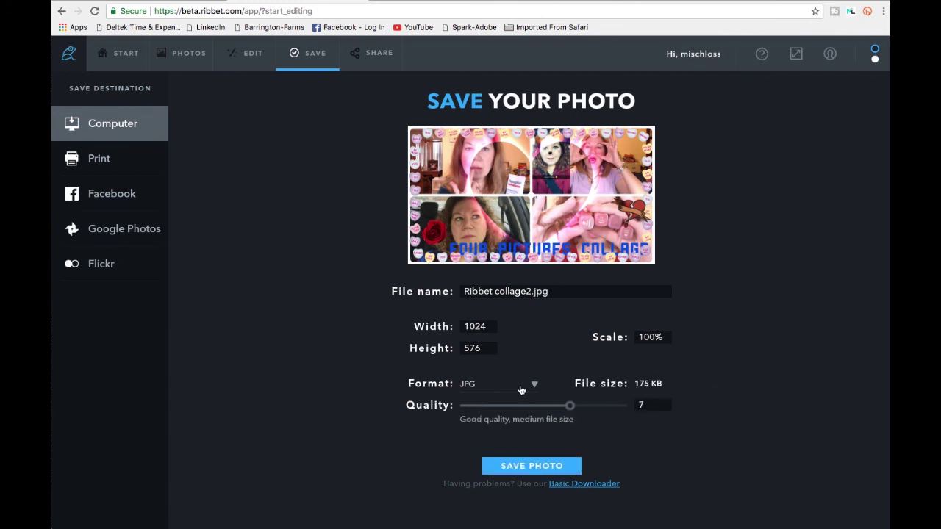
- Bring up the computer's save dialog for the collage and cancel it
left_click(539, 468)
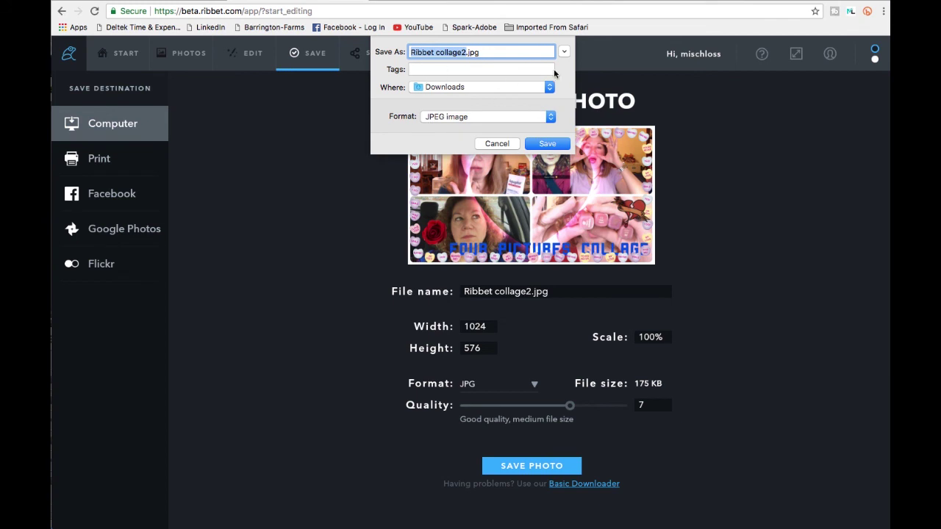
left_click(497, 144)
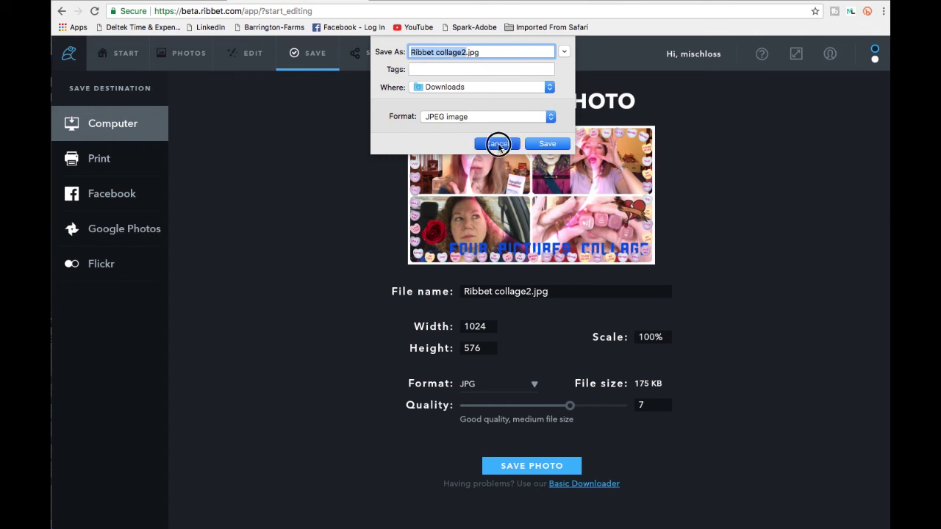